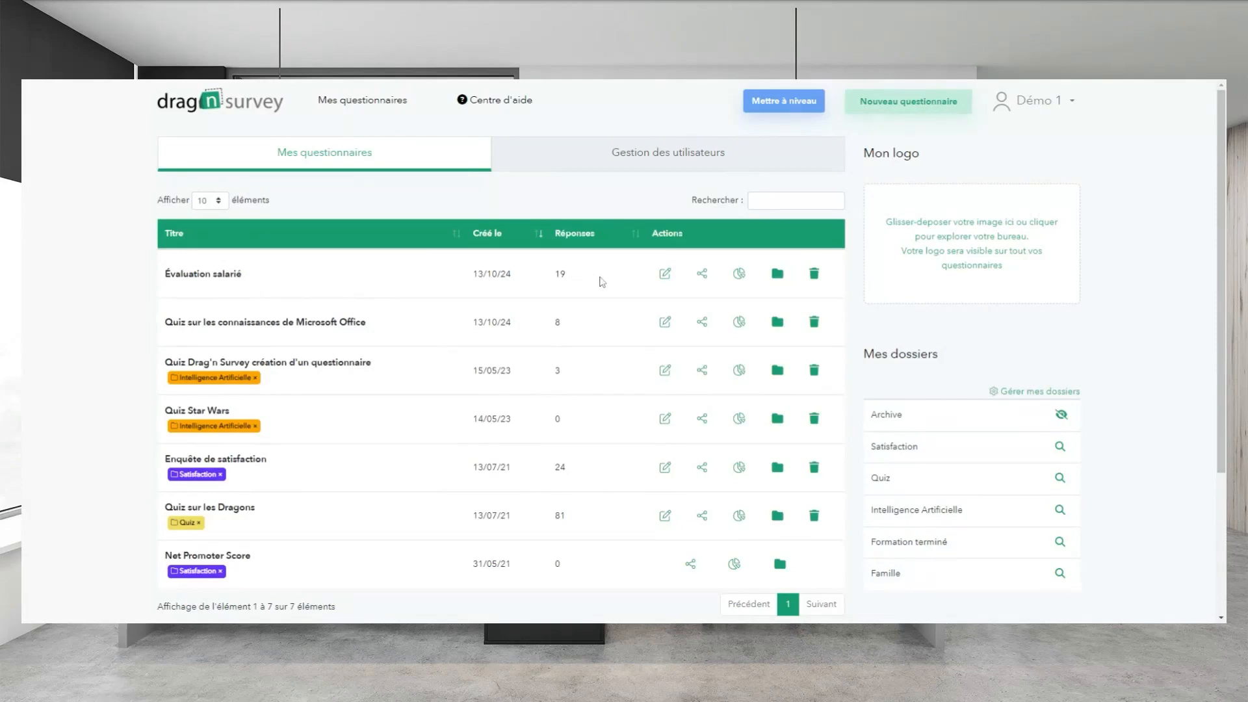
Step: Open the "Évaluation salarié" questionnaire for editing, dismiss the warning and review its performance rating matrix
left_click(665, 274)
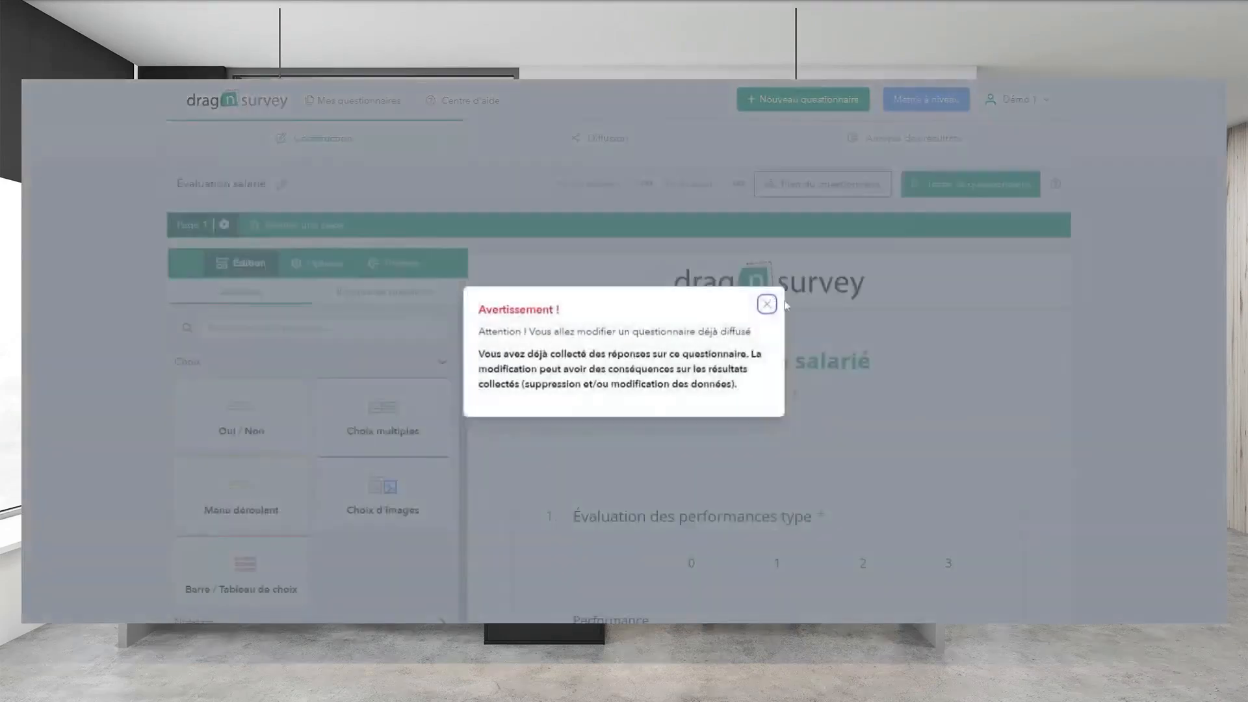
left_click(764, 300)
scroll(873, 281, "down", 3)
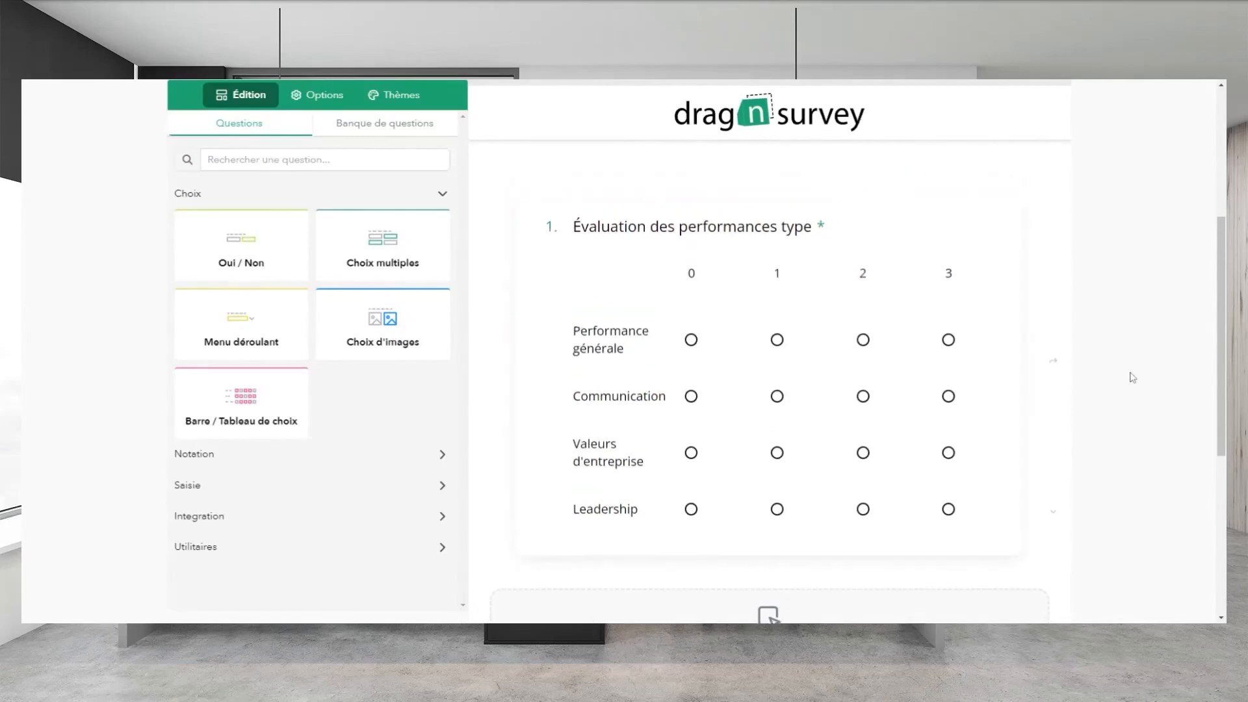
scroll(1128, 373, "up", 3)
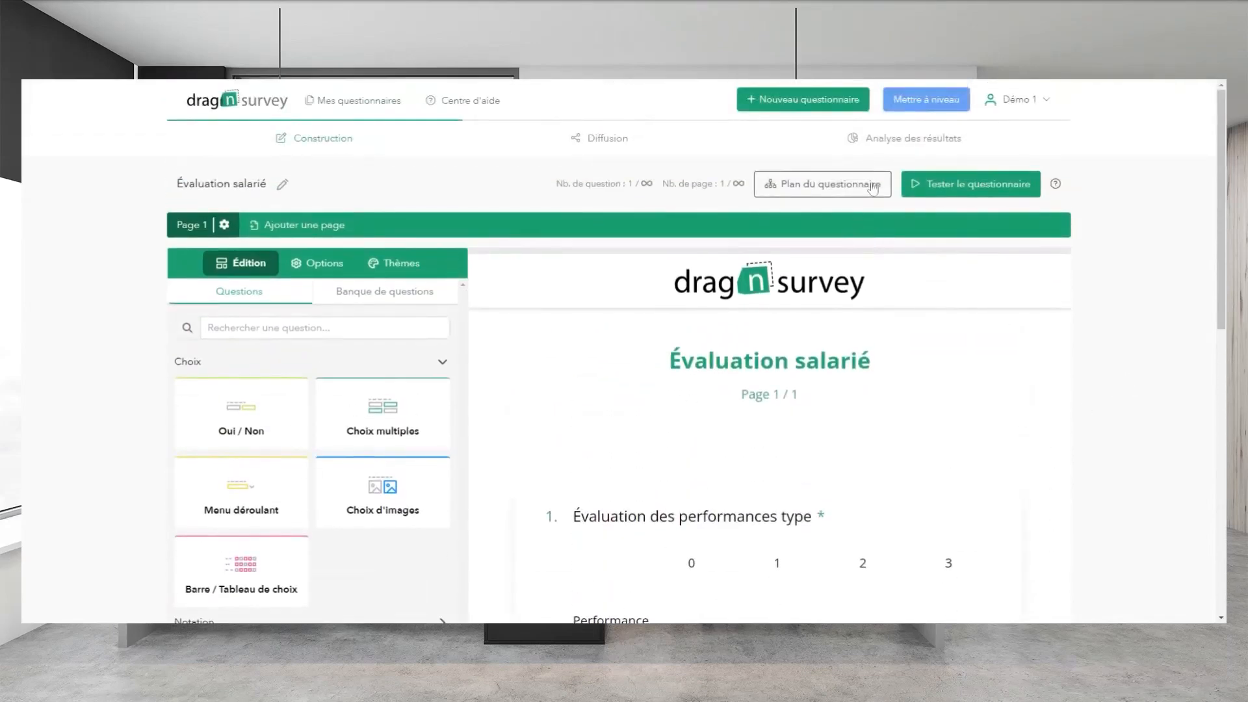
Step: Open the results analysis of the employee evaluation and look over its dashboard
left_click(904, 140)
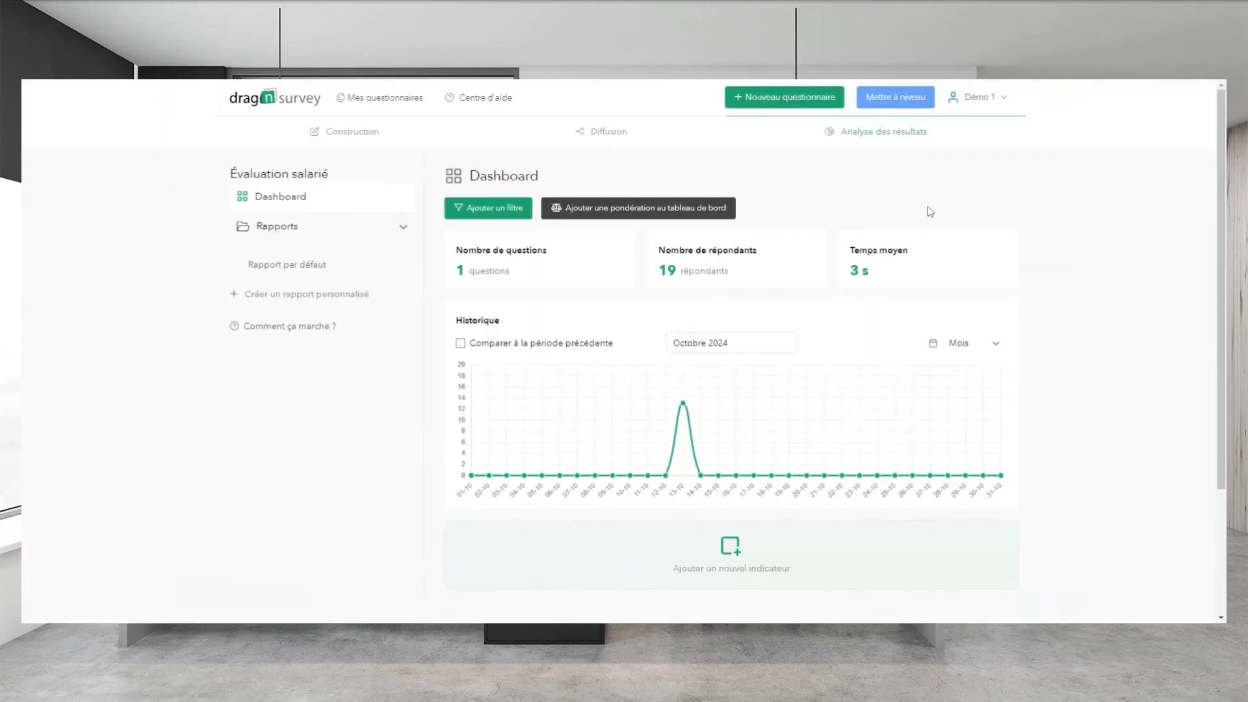
scroll(949, 232, "down", 2)
scroll(949, 232, "up", 1)
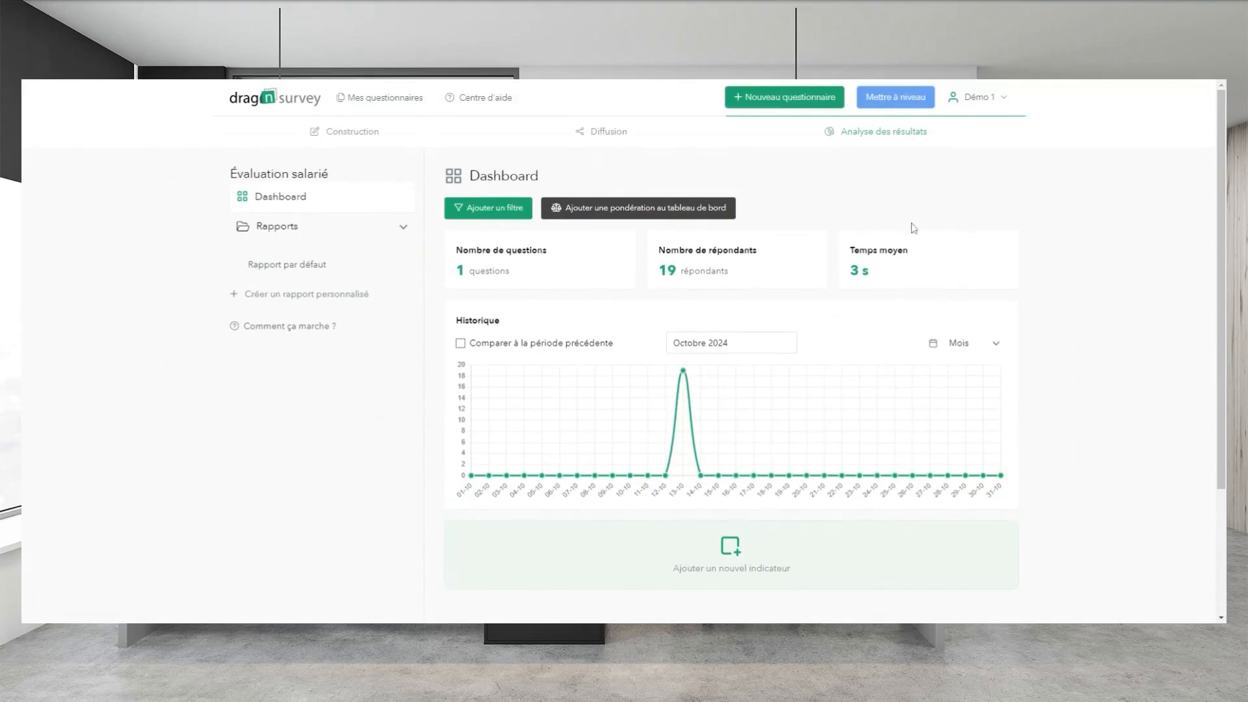
Step: Open the default report in the per-respondent analysis and look through the list of respondents
left_click(307, 272)
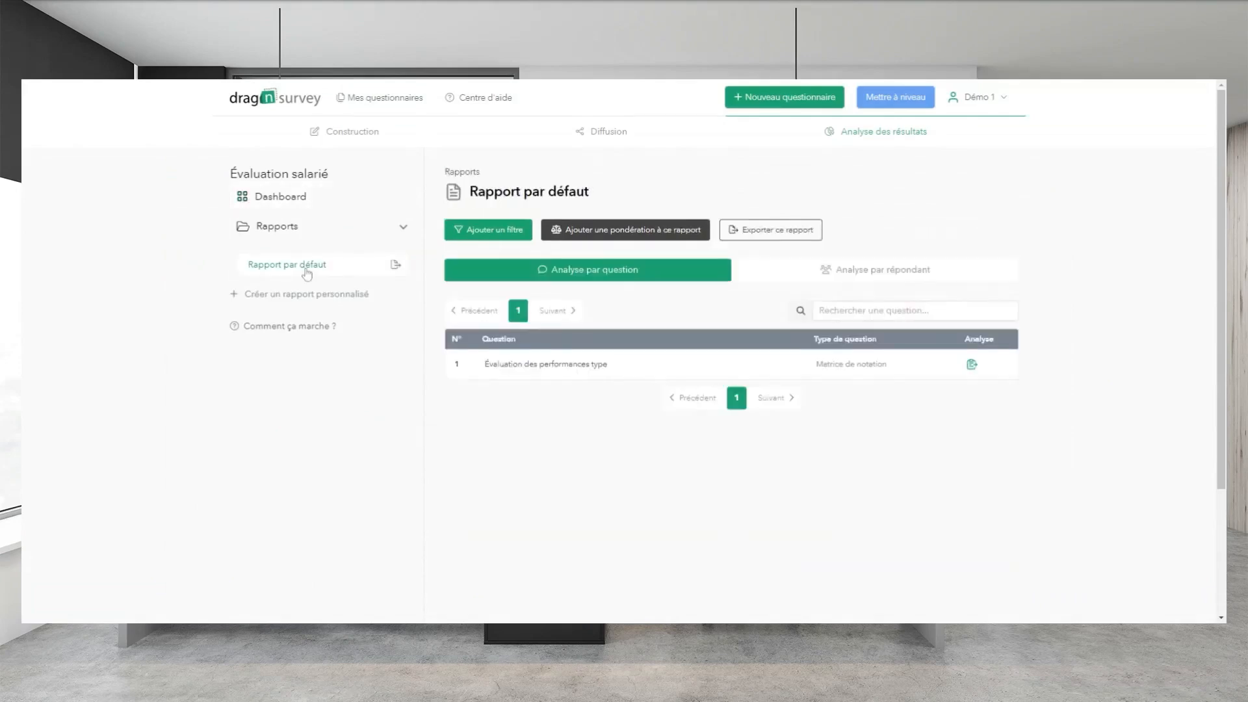
left_click(864, 272)
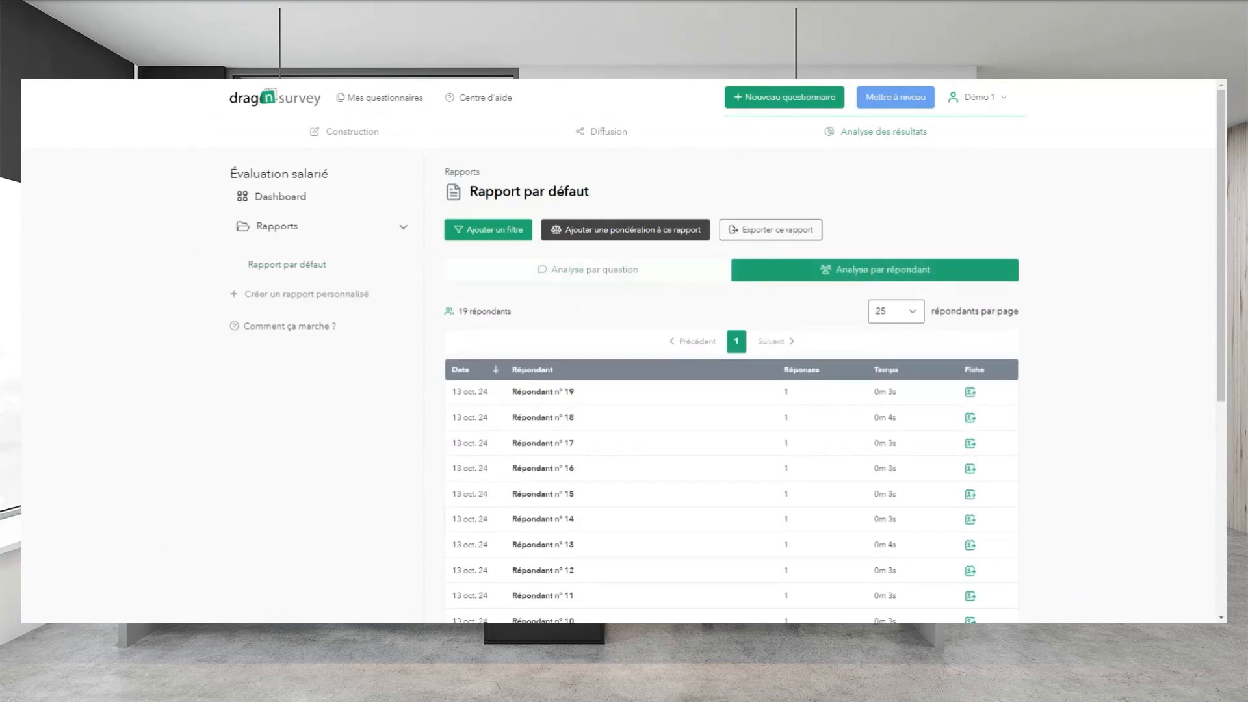
scroll(688, 271, "down", 5)
scroll(618, 301, "up", 5)
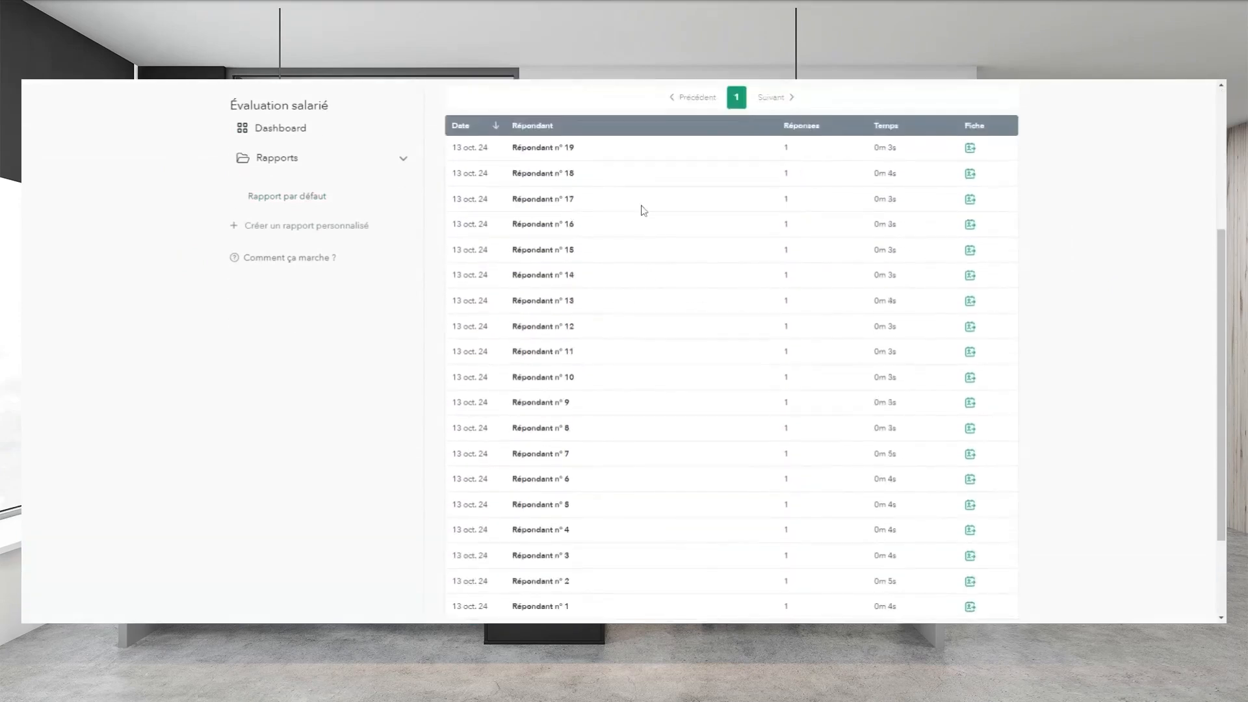
Step: Open the sheet of Répondant n° 19 and check which element types can be added, without adding one
left_click(972, 153)
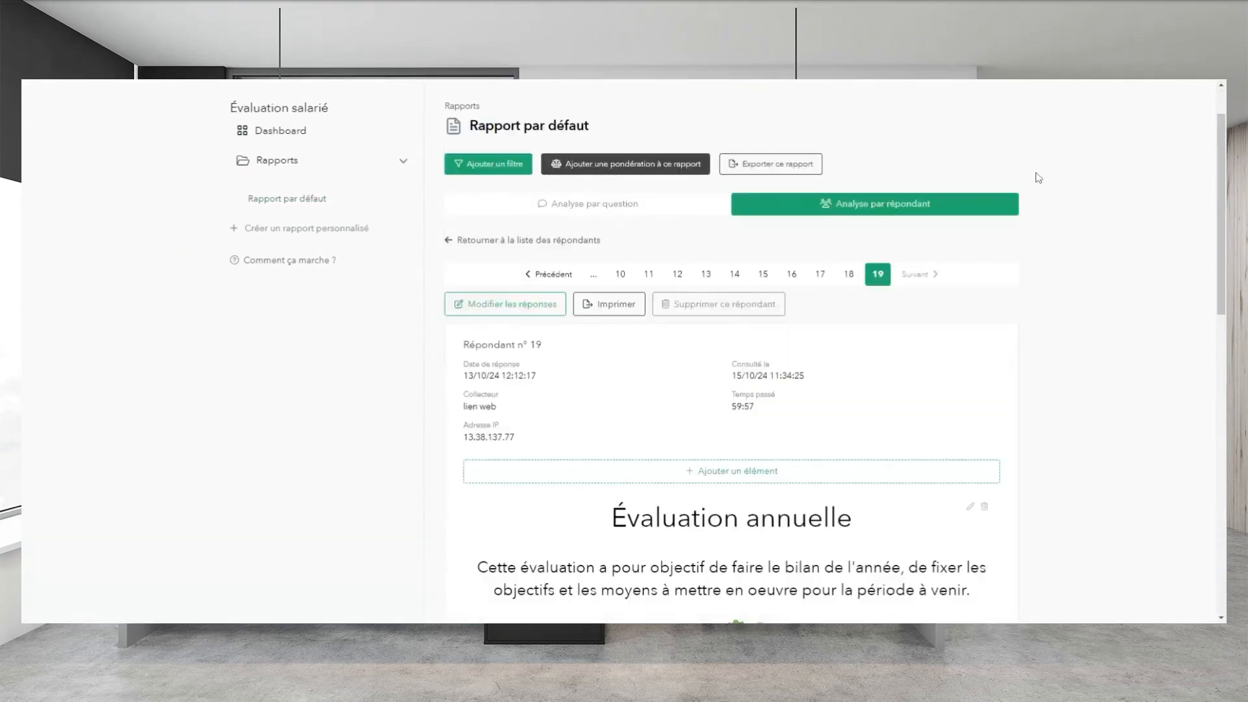
scroll(1039, 175, "down", 3)
scroll(1045, 177, "up", 1)
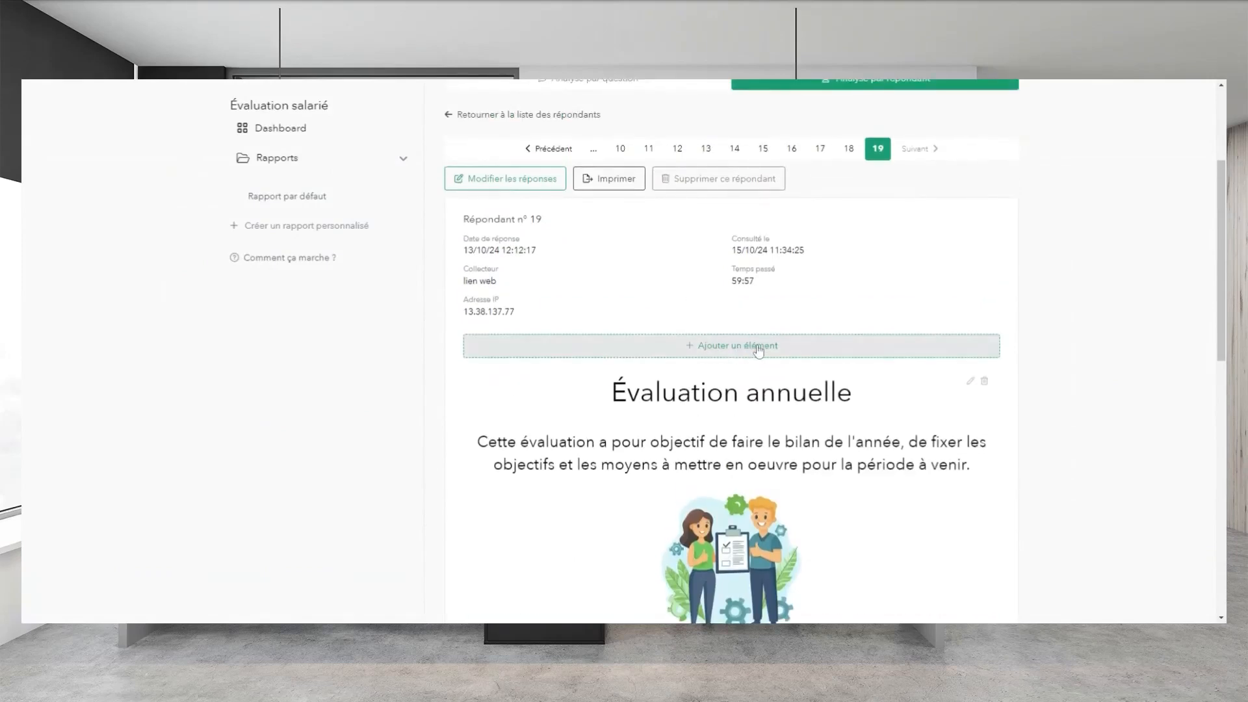
left_click(757, 351)
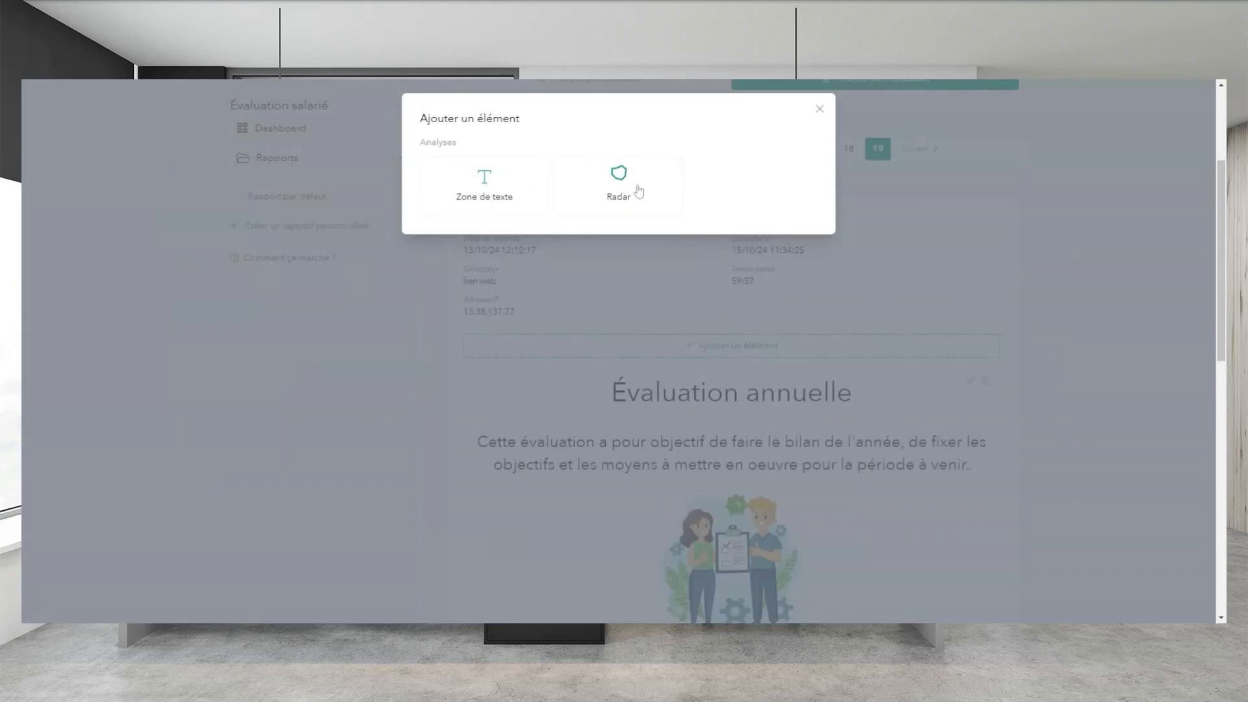
left_click(820, 109)
Step: Examine the respondent's sheet: the annual evaluation introduction, the performance radar chart and the score for each criterion
scroll(1049, 197, "down", 3)
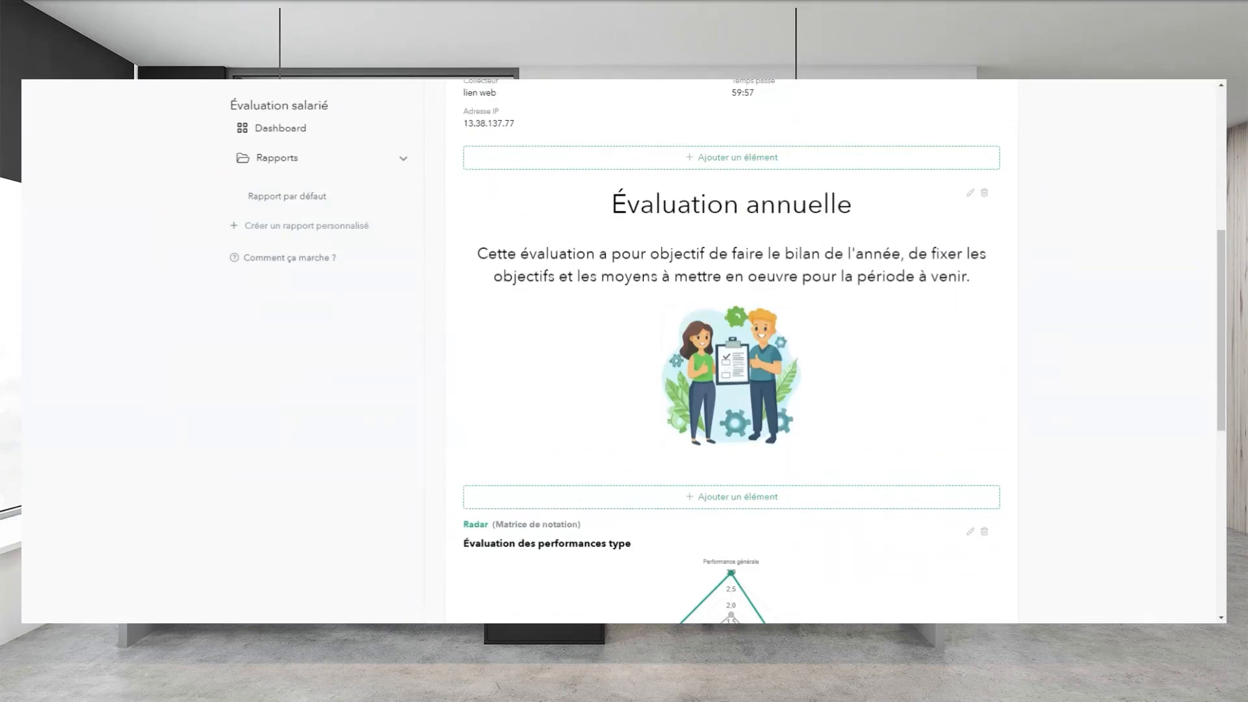
scroll(731, 351, "up", 1)
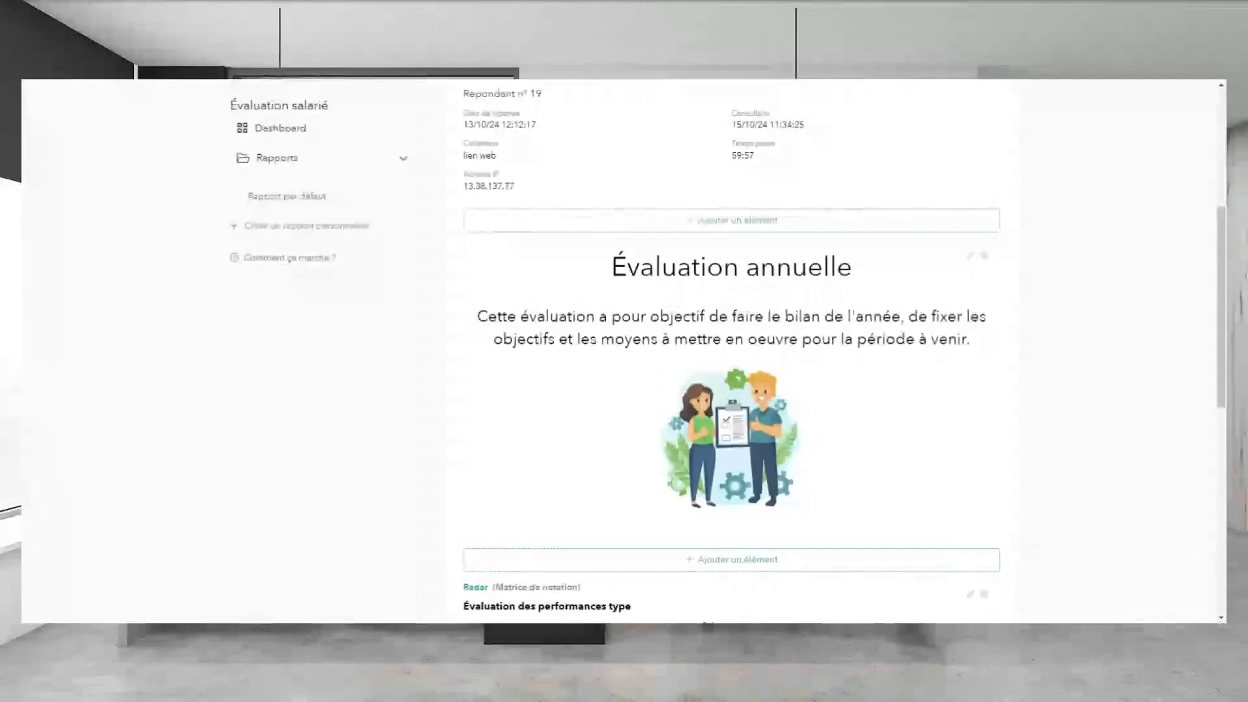
scroll(813, 271, "down", 5)
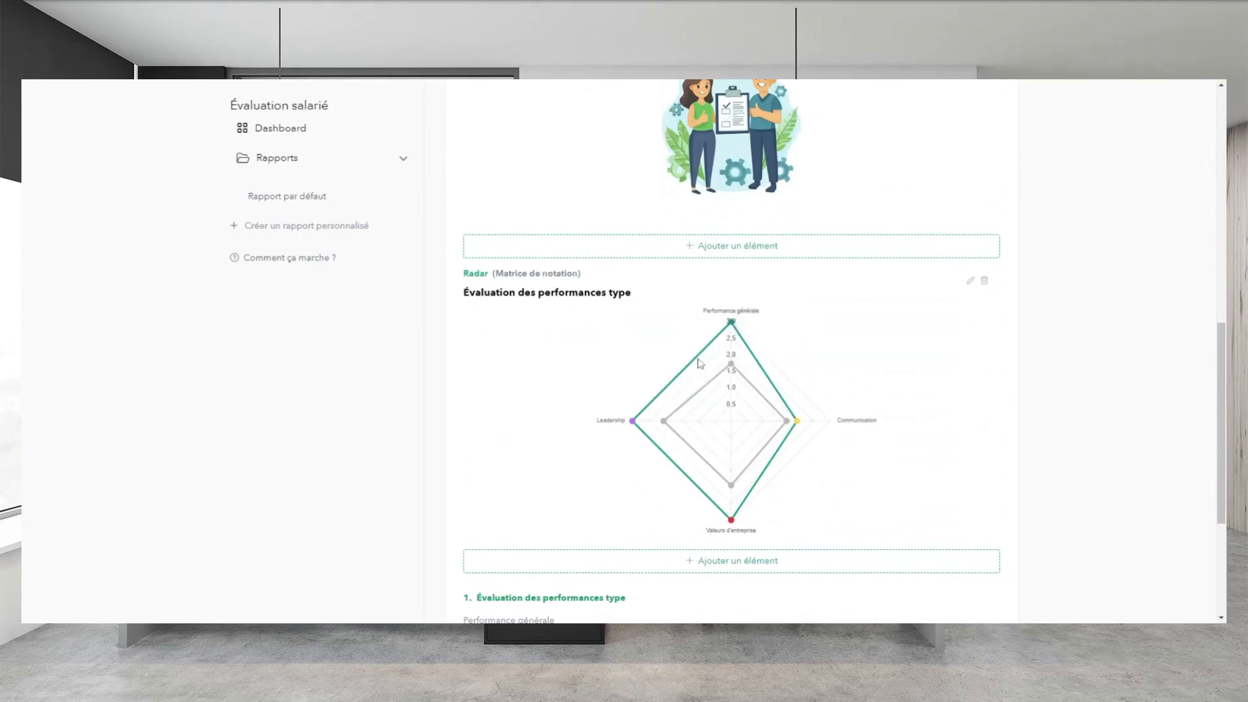
mouse_move(634, 424)
mouse_move(734, 325)
scroll(847, 357, "down", 4)
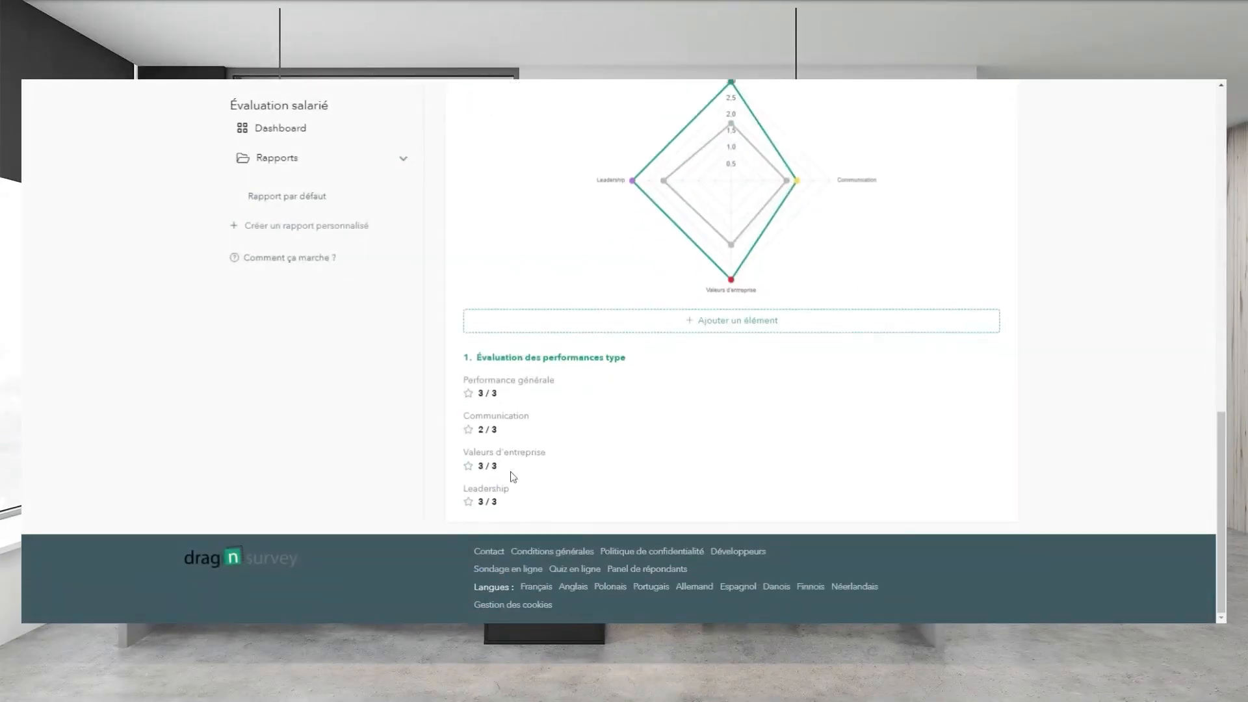
scroll(839, 342, "up", 7)
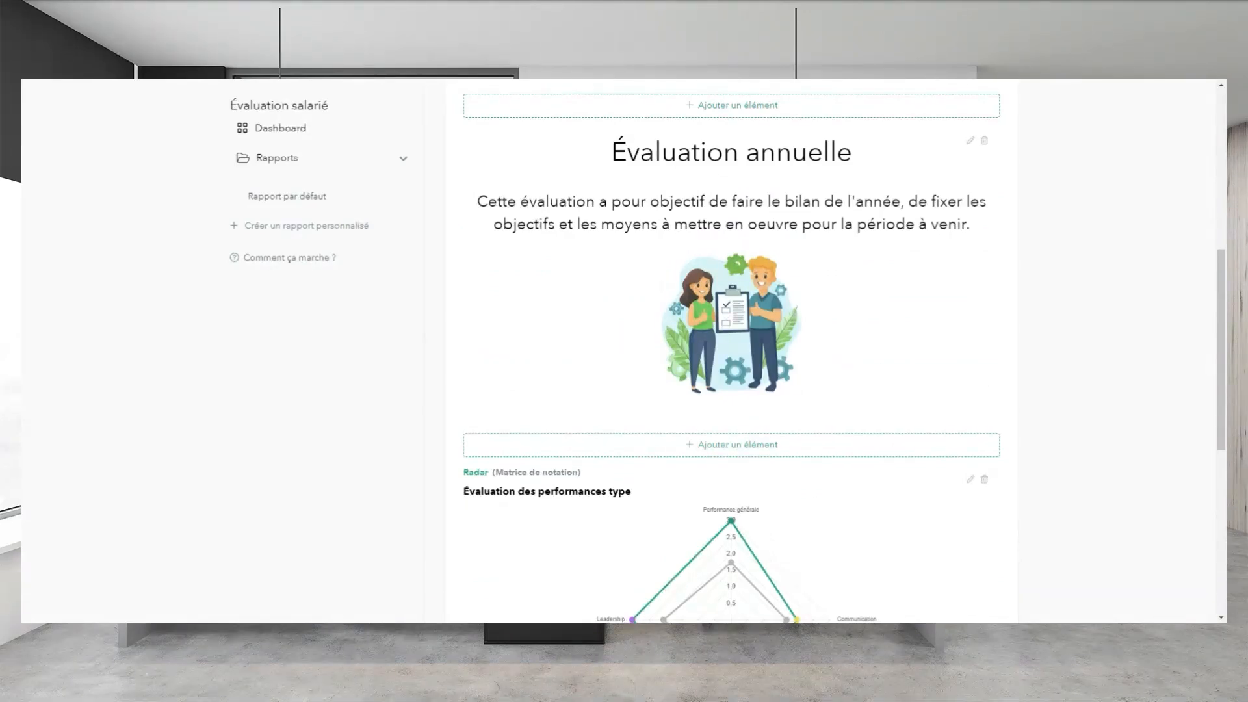
scroll(380, 110, "up", 7)
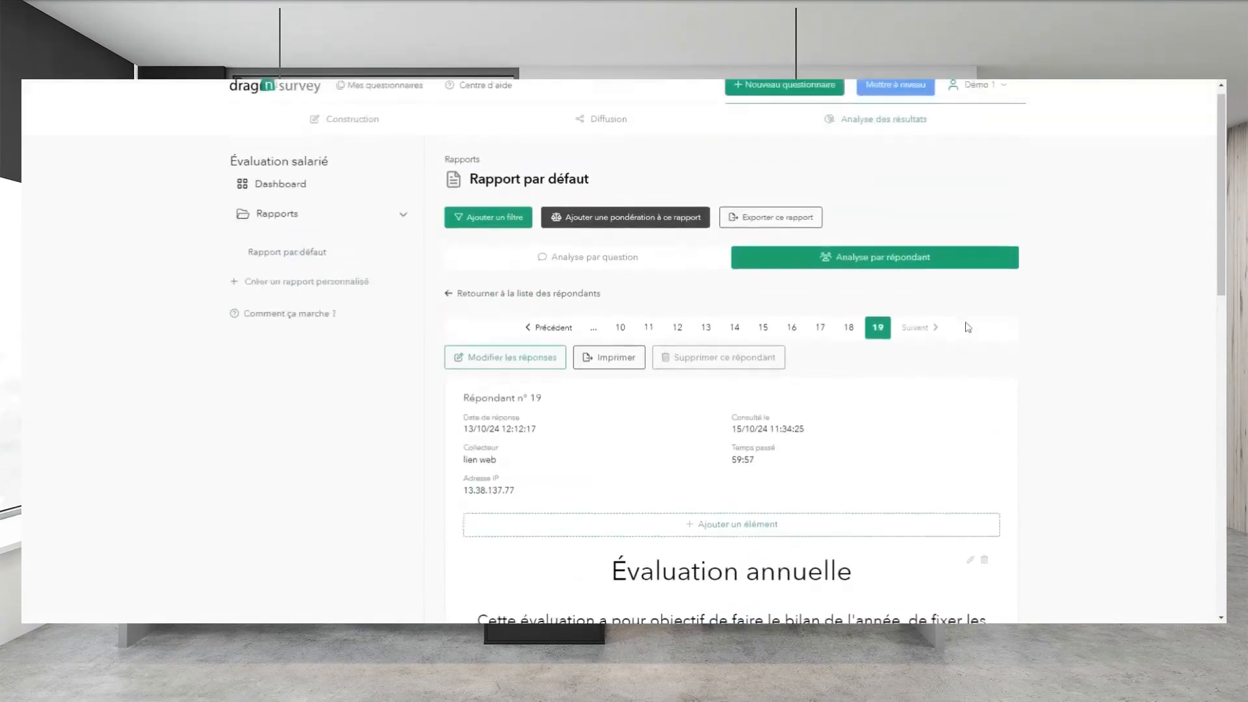
Step: Return to the questionnaire list and open "Quiz sur les connaissances de Microsoft Office" for editing, dismissing the warning
left_click(379, 103)
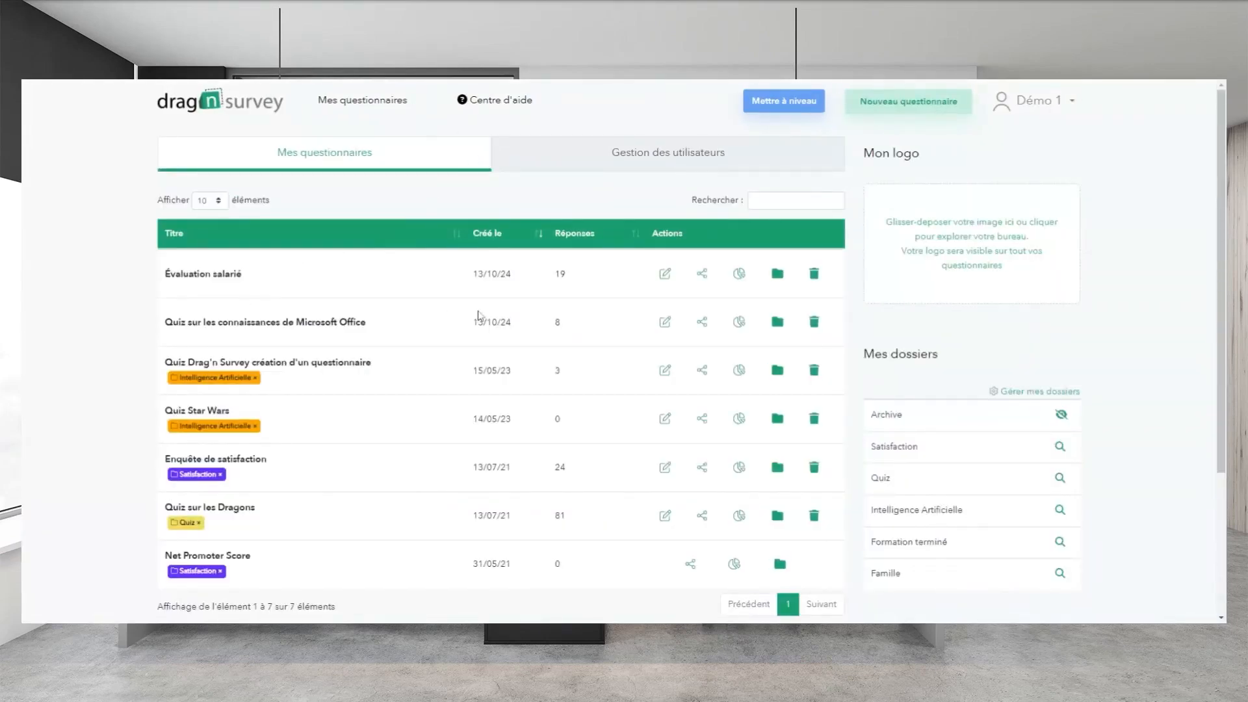
left_click(664, 325)
left_click(758, 307)
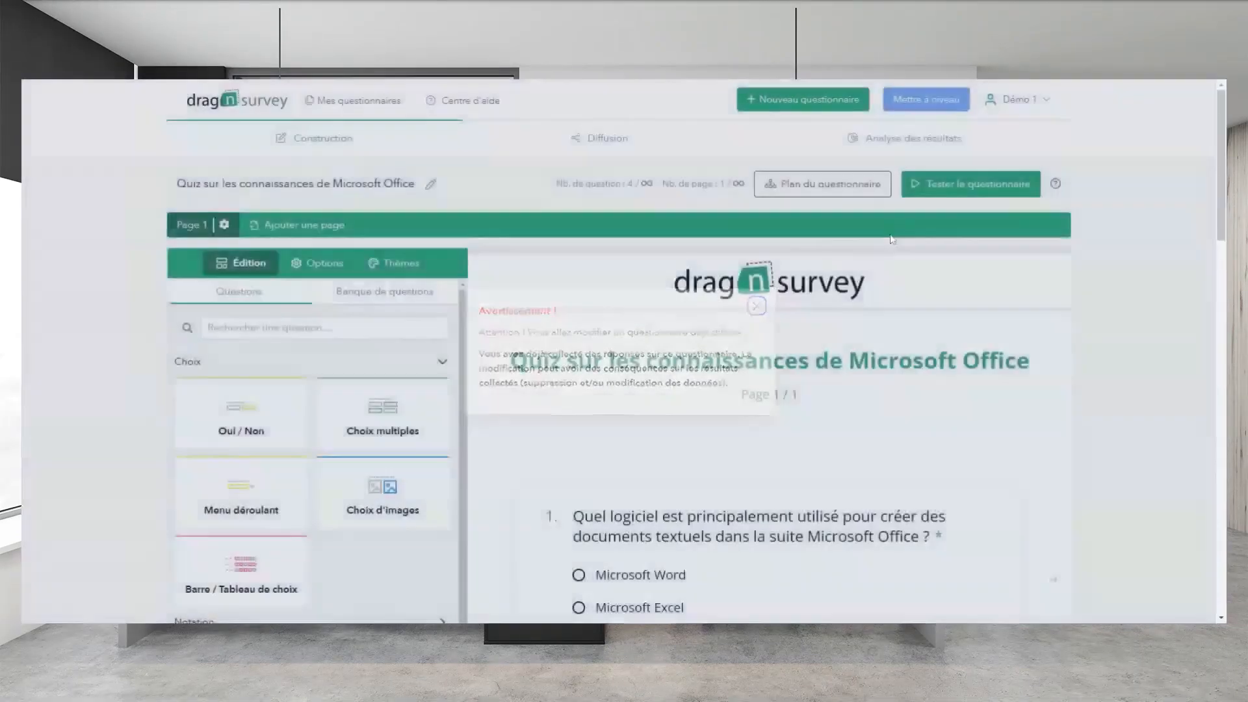
Step: Look through all the multiple-choice questions of the Microsoft Office quiz and return to the first one
scroll(774, 299, "down", 12)
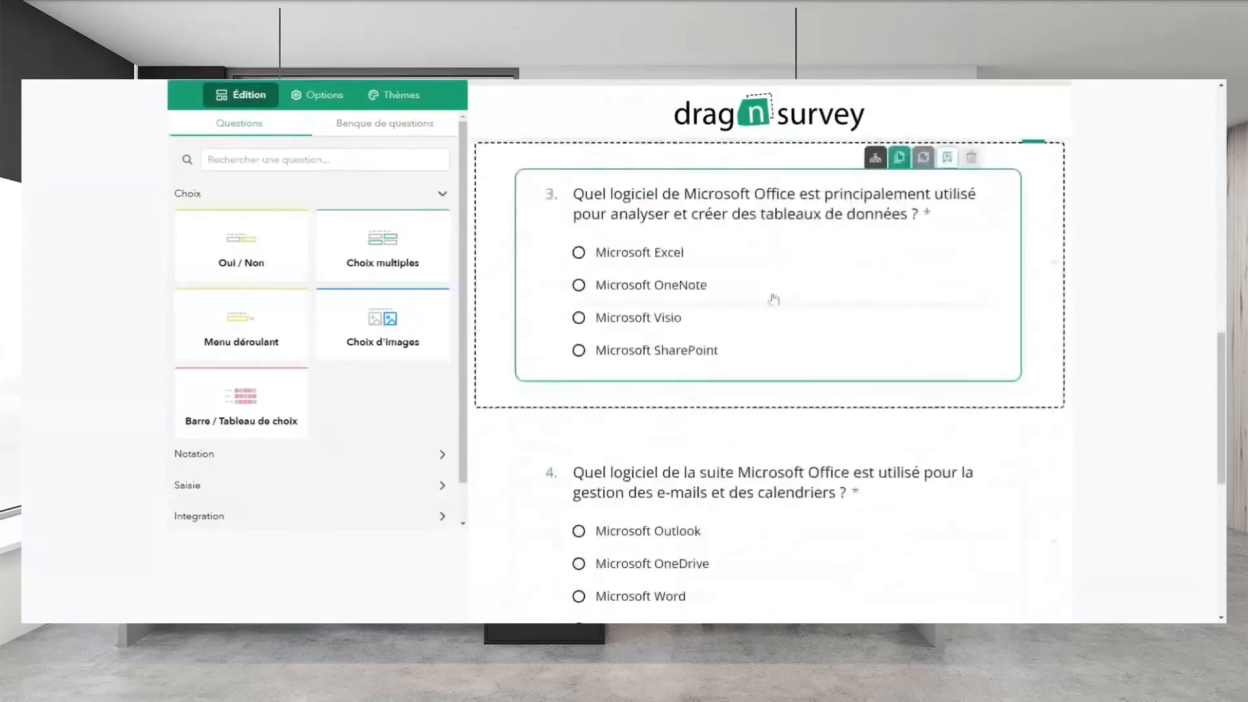
scroll(775, 300, "down", 3)
scroll(778, 301, "up", 4)
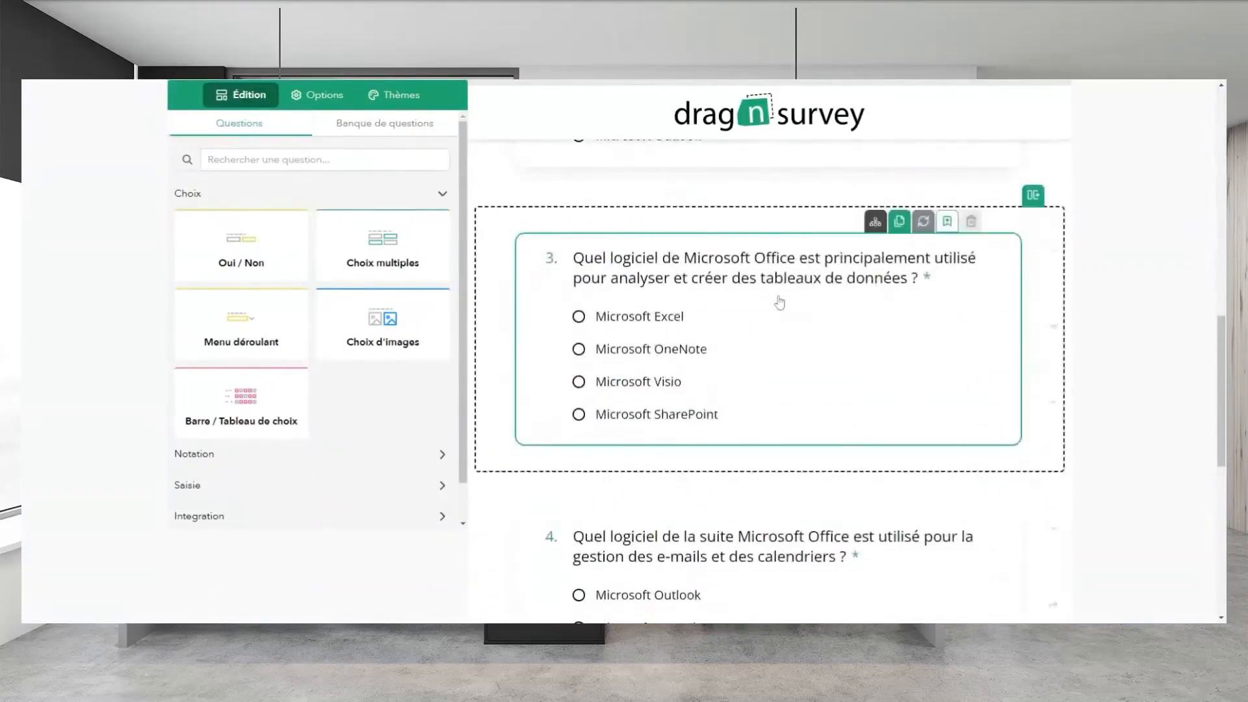
scroll(780, 302, "up", 5)
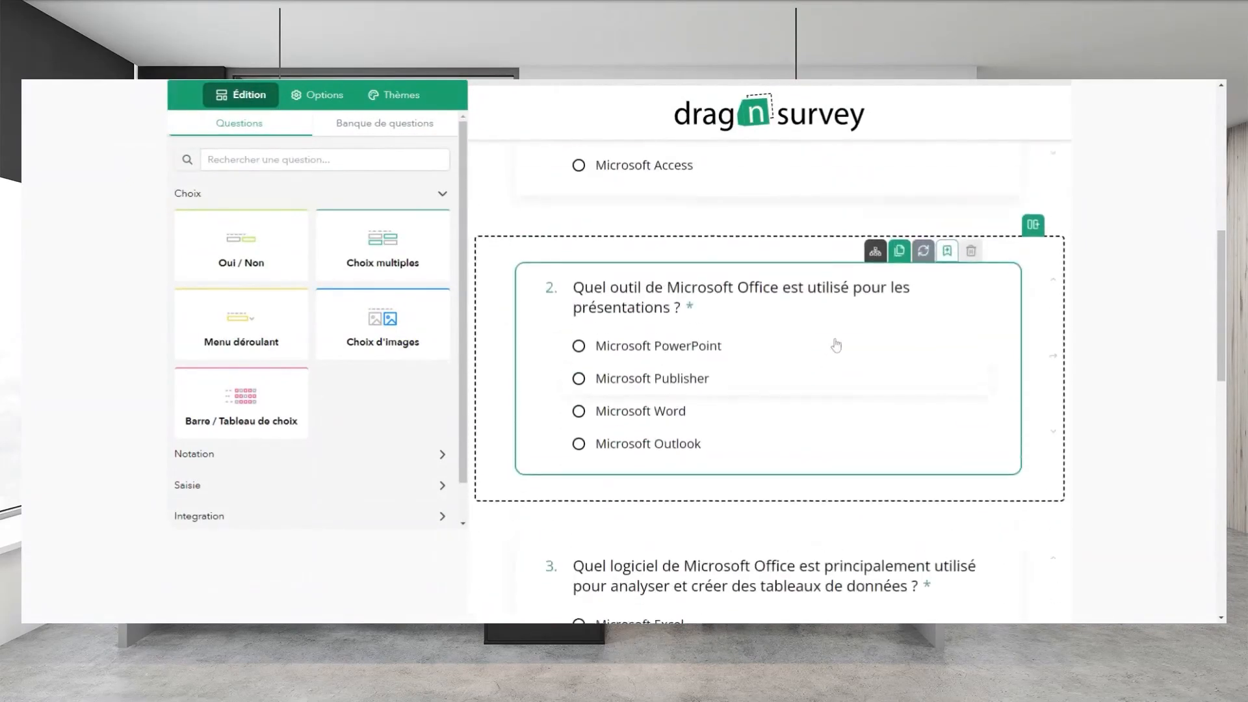
scroll(739, 351, "up", 3)
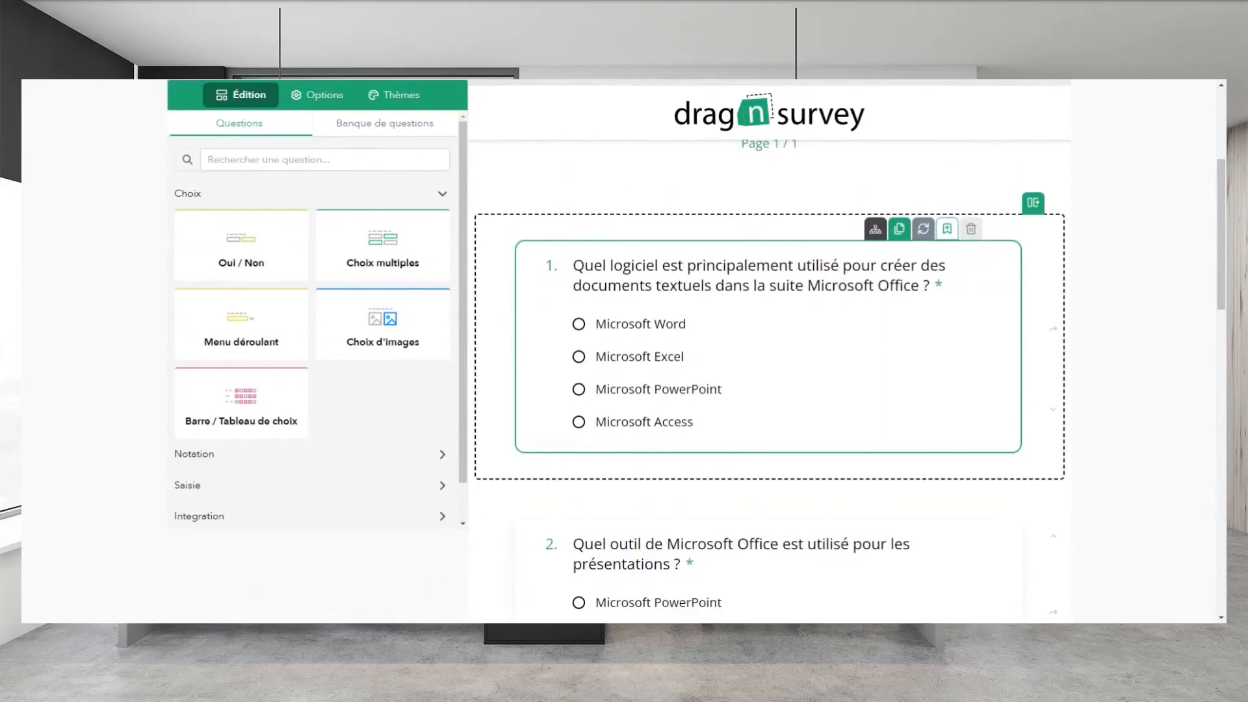
Step: Inspect the Word counter points assigned to each answer of question 1, then close its settings
left_click(739, 351)
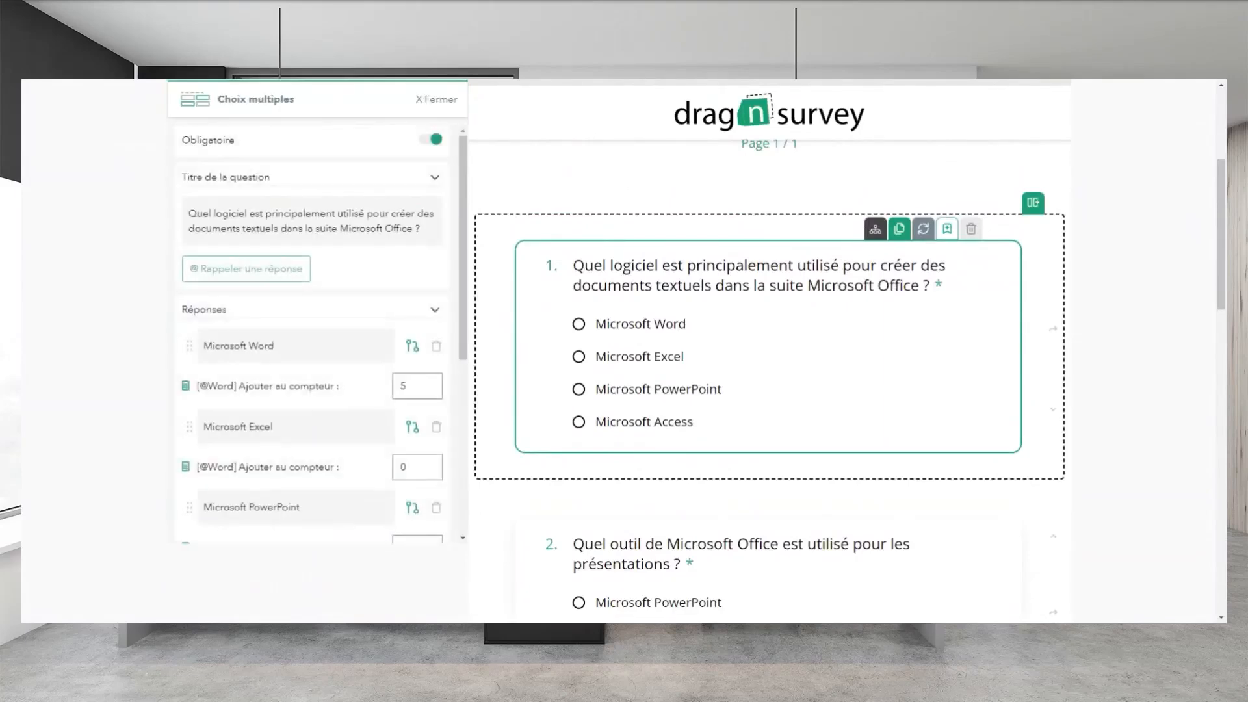
scroll(330, 303, "down", 2)
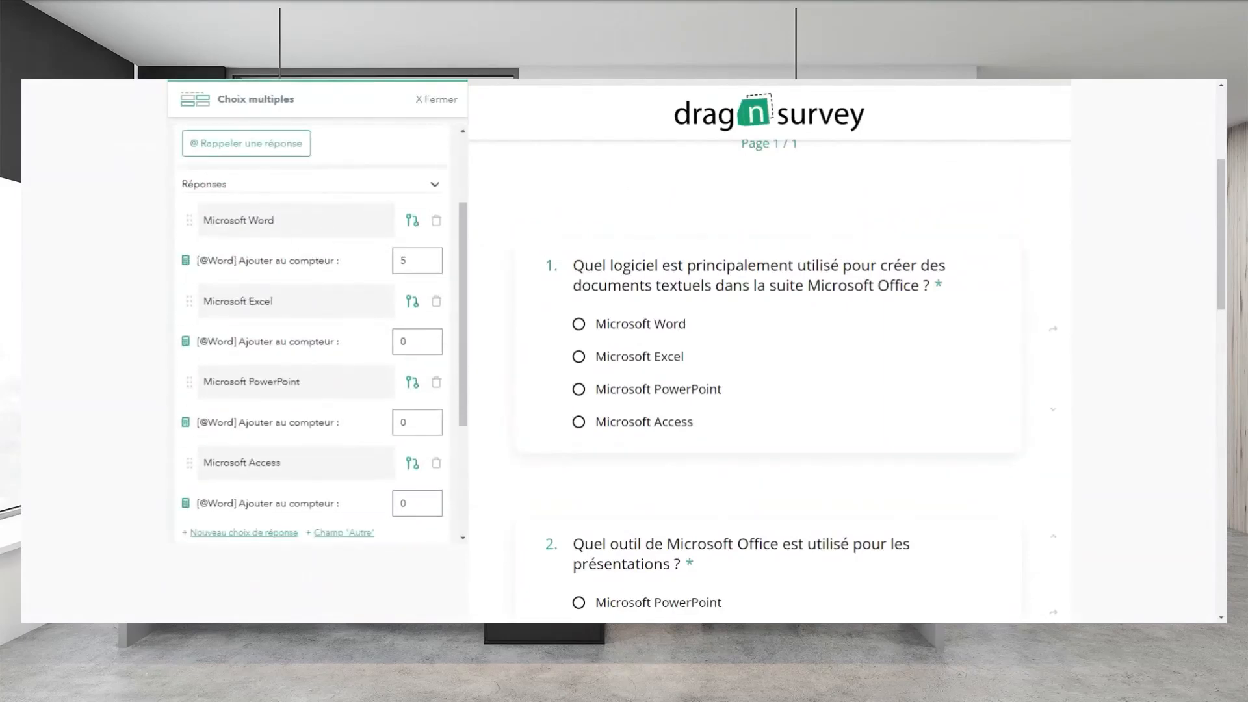
scroll(319, 260, "down", 3)
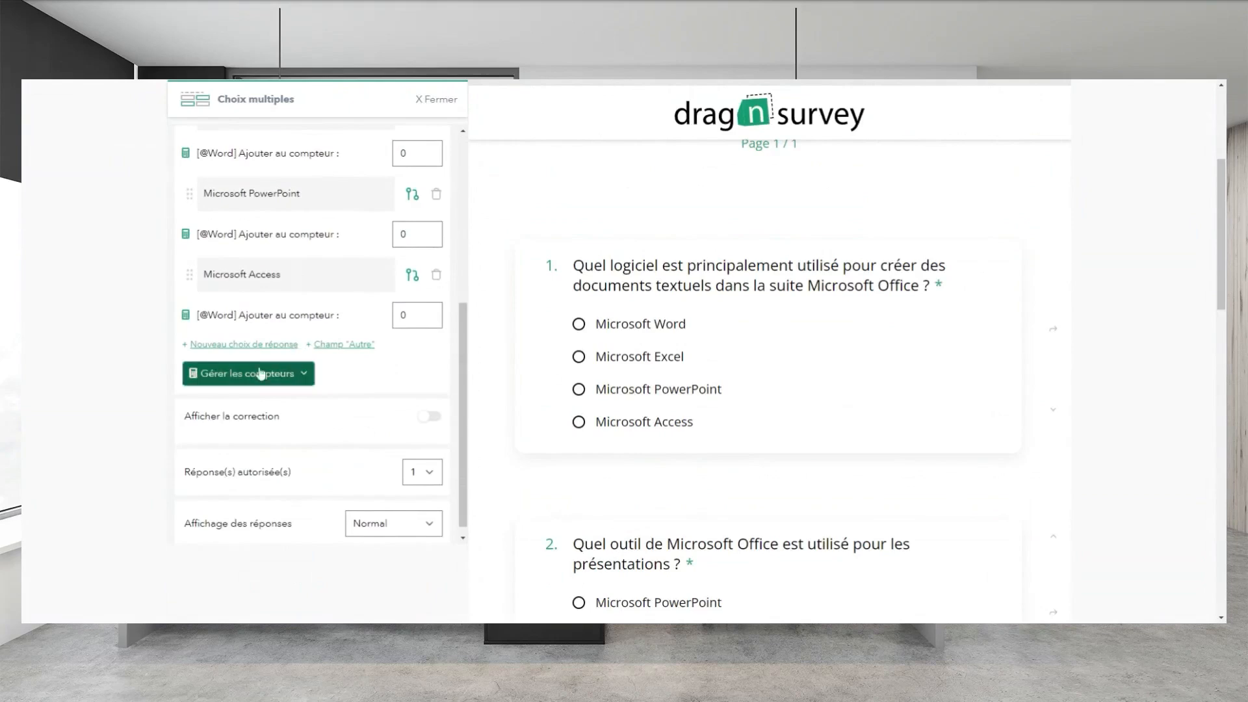
left_click(437, 98)
Step: Inspect the PowerPoint counter points assigned to the answers of question 2, then close its settings
scroll(701, 199, "down", 3)
left_click(919, 351)
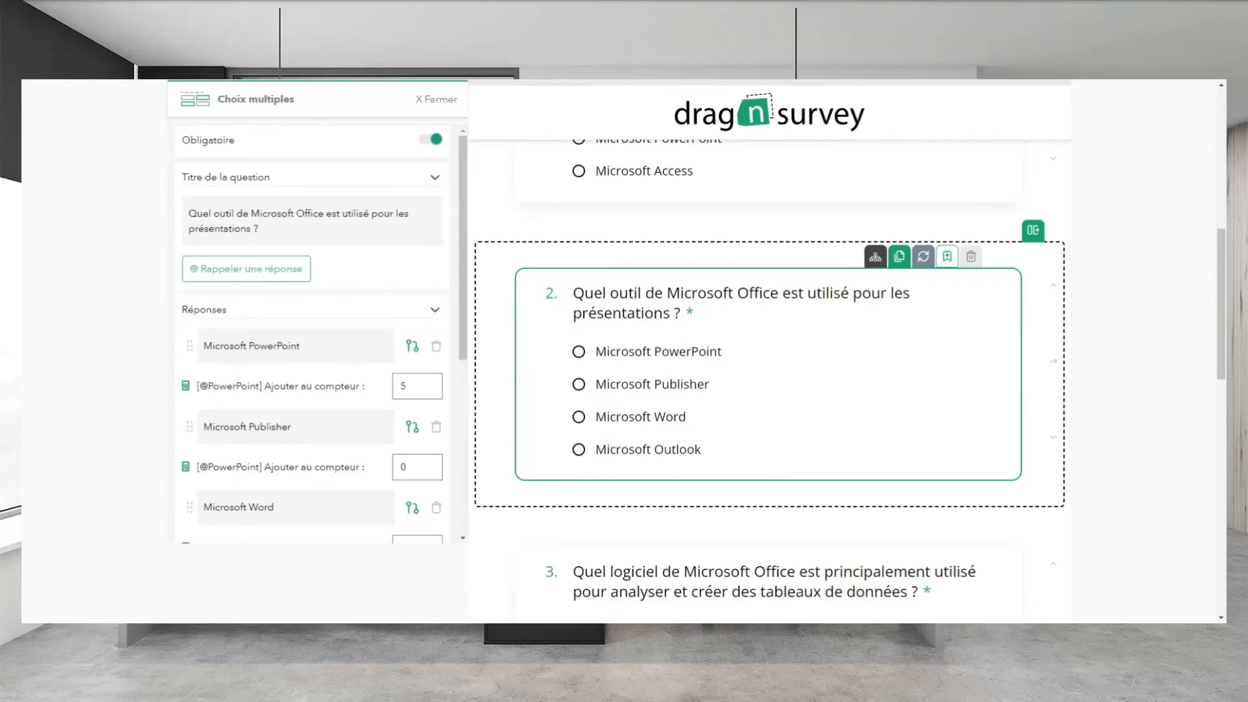
scroll(255, 366, "down", 4)
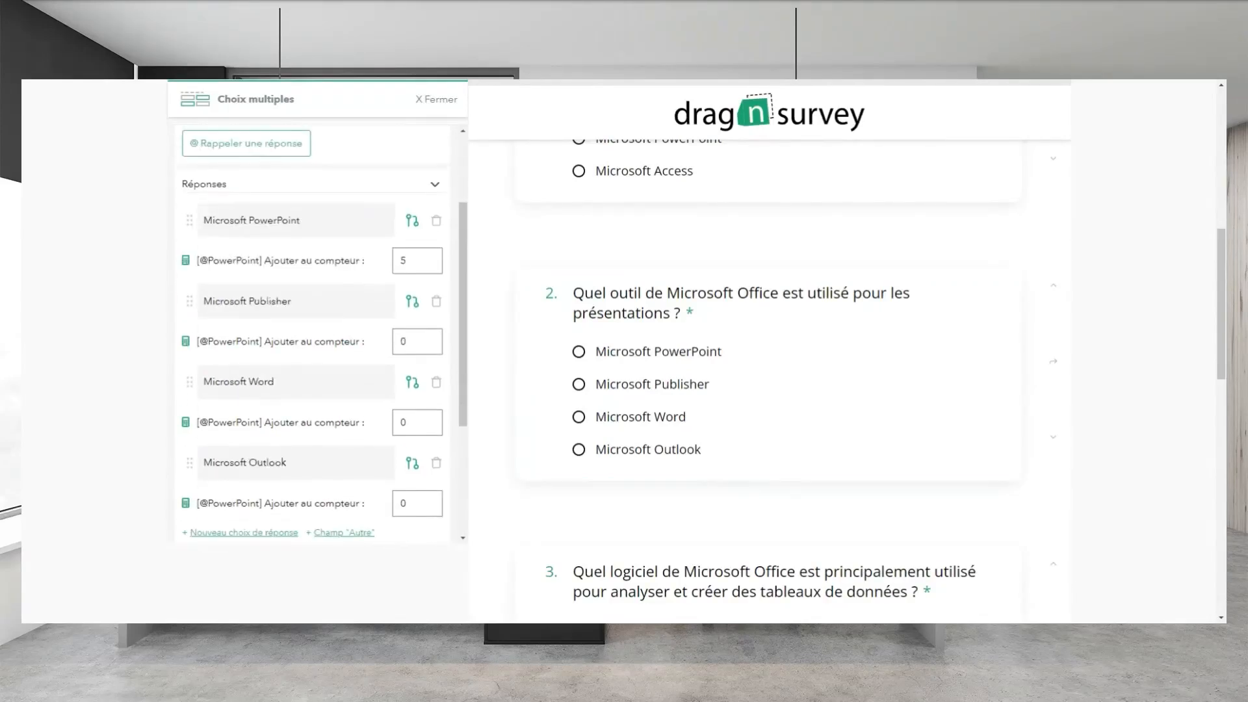
left_click(429, 102)
Step: Inspect the Excel counter points assigned to the answers of question 3, then close its settings
scroll(824, 245, "down", 3)
left_click(937, 382)
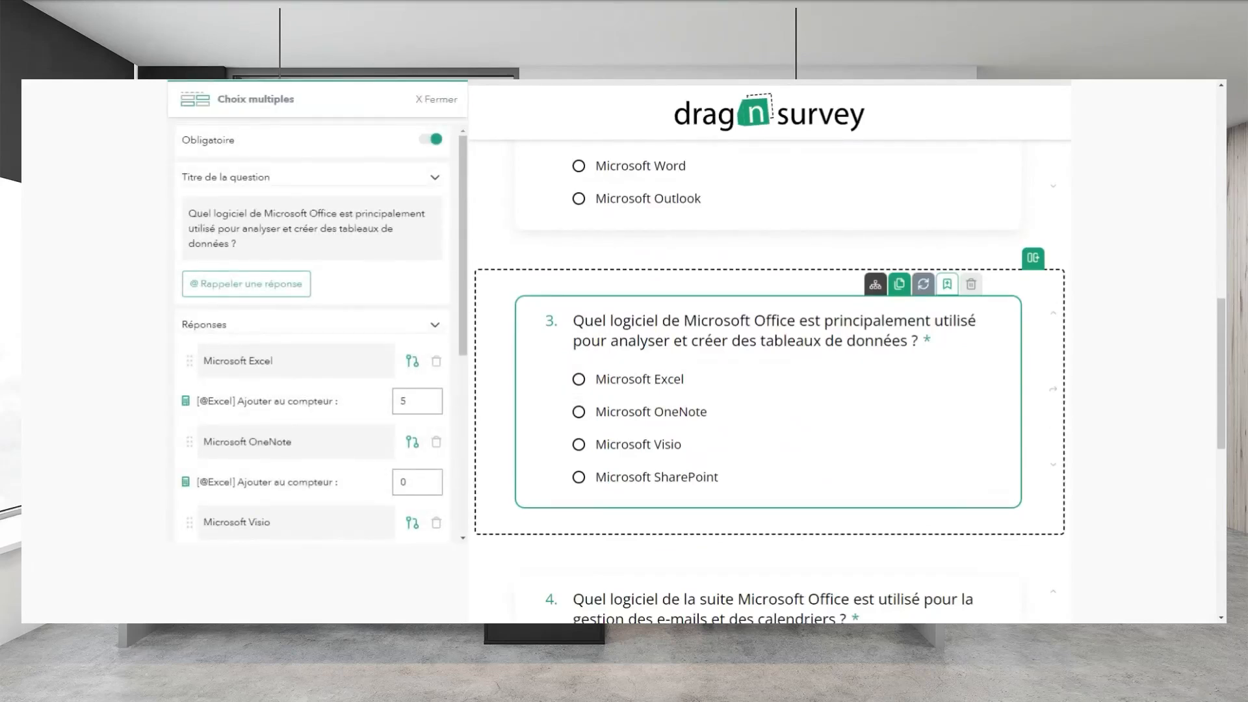
scroll(345, 311, "down", 2)
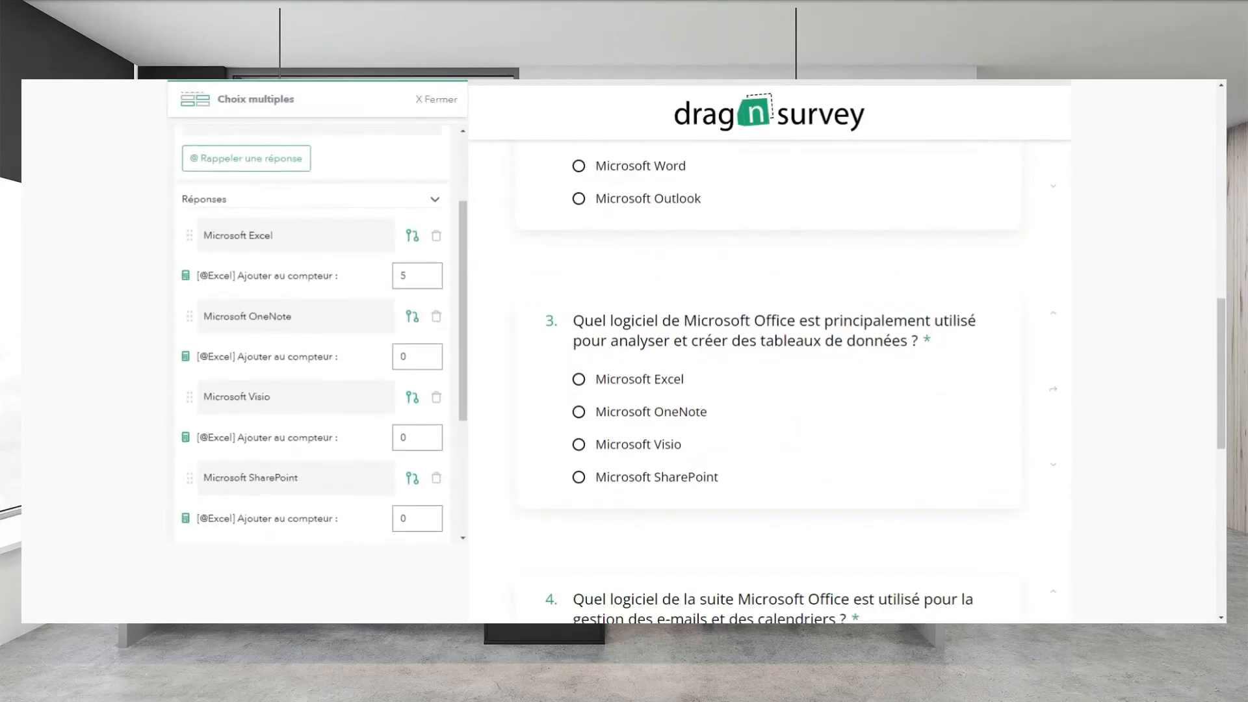
left_click(425, 96)
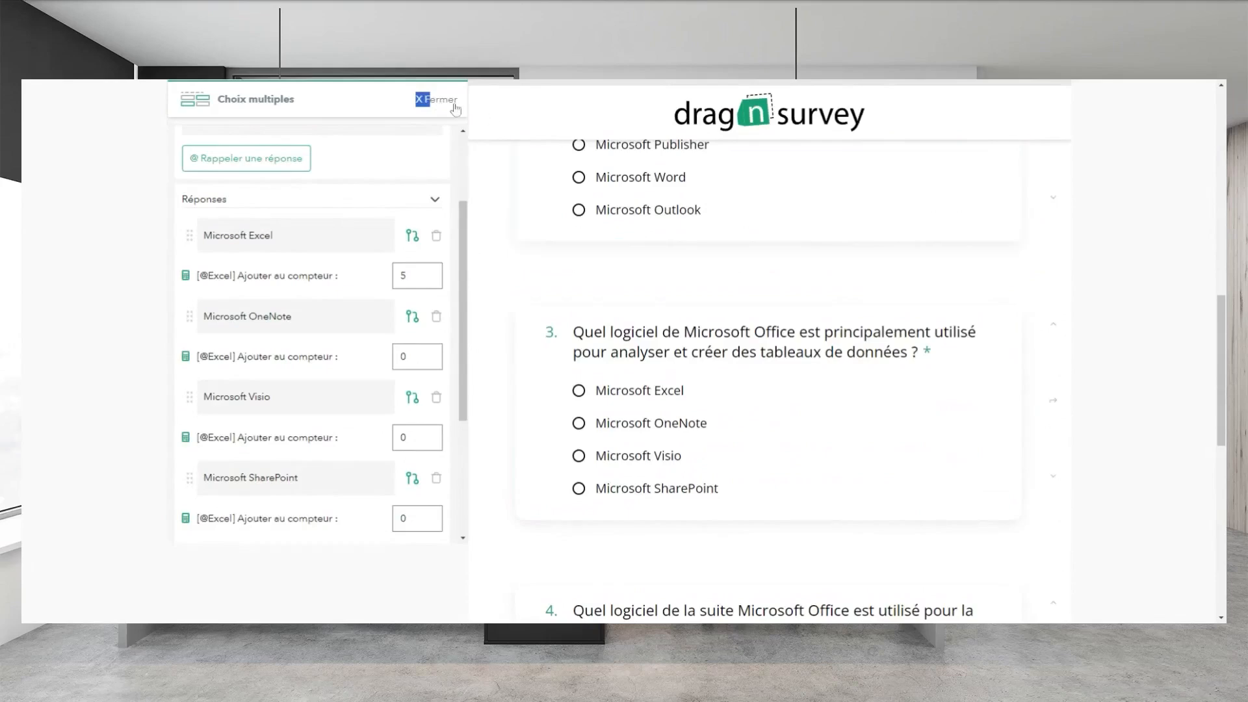
Step: Inspect the Outlook counter points assigned to the answers of question 4, close its settings and return to the quiz's beginning
scroll(751, 288, "down", 4)
left_click(715, 390)
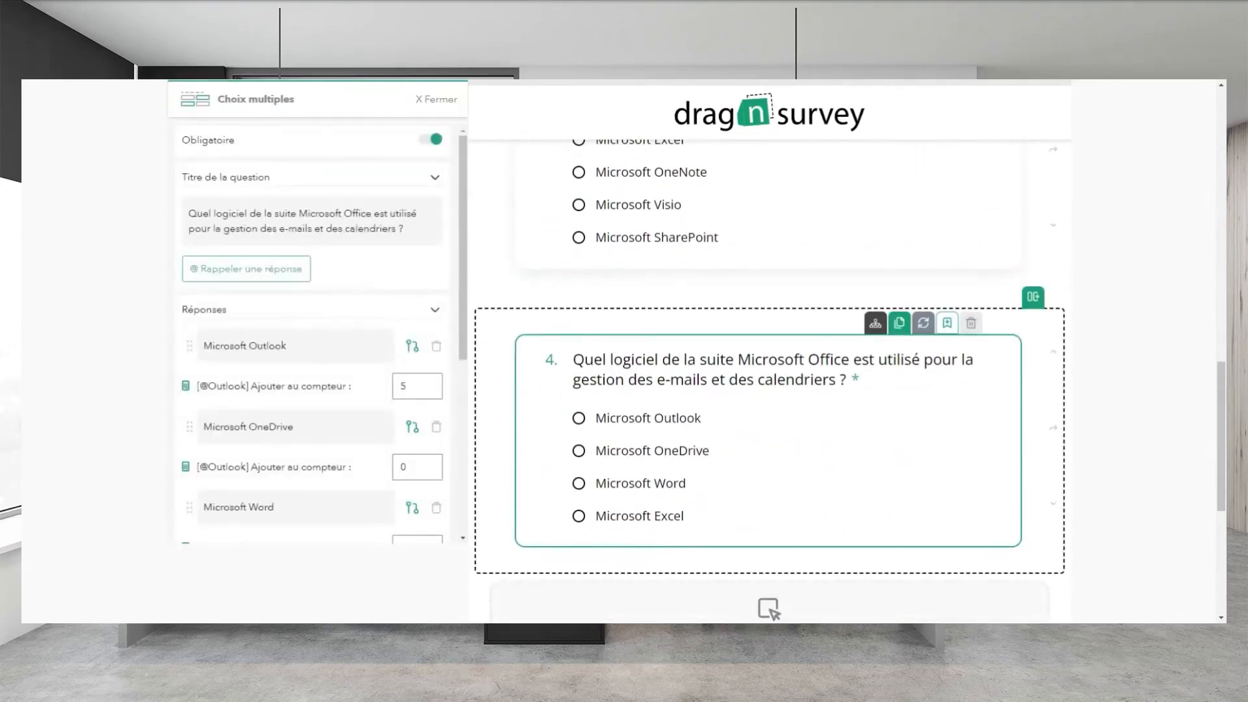
scroll(433, 369, "down", 2)
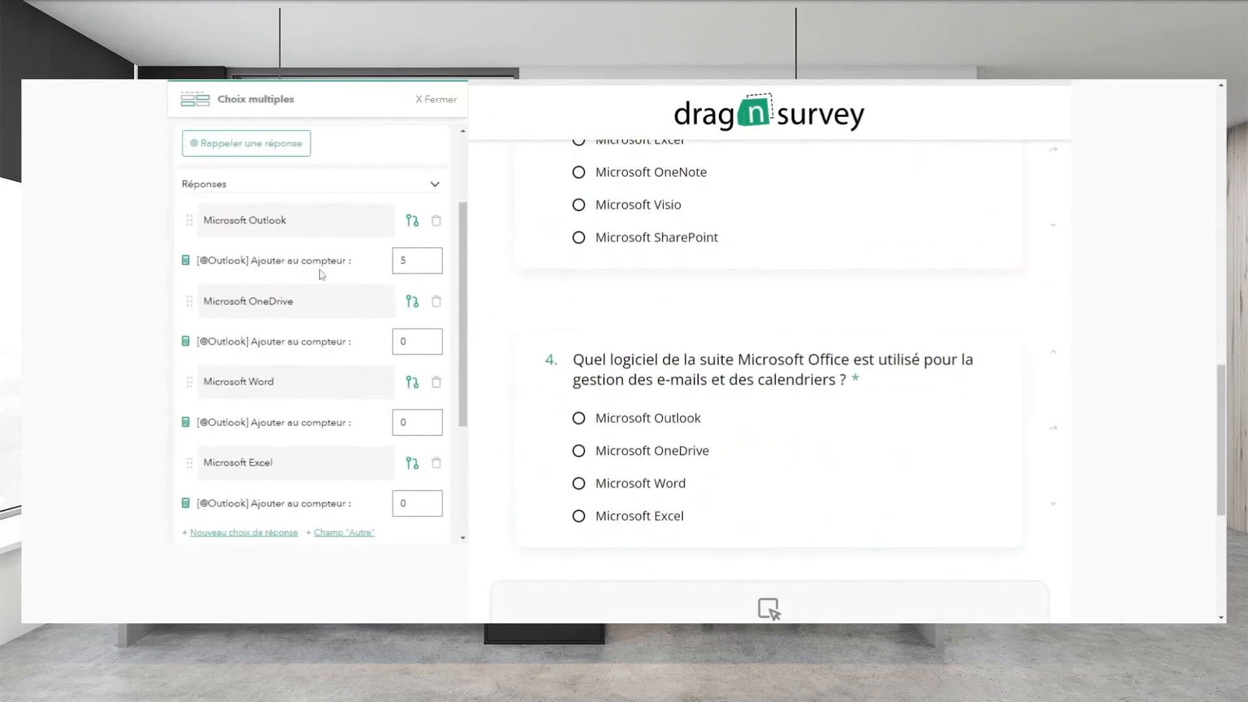
left_click(448, 100)
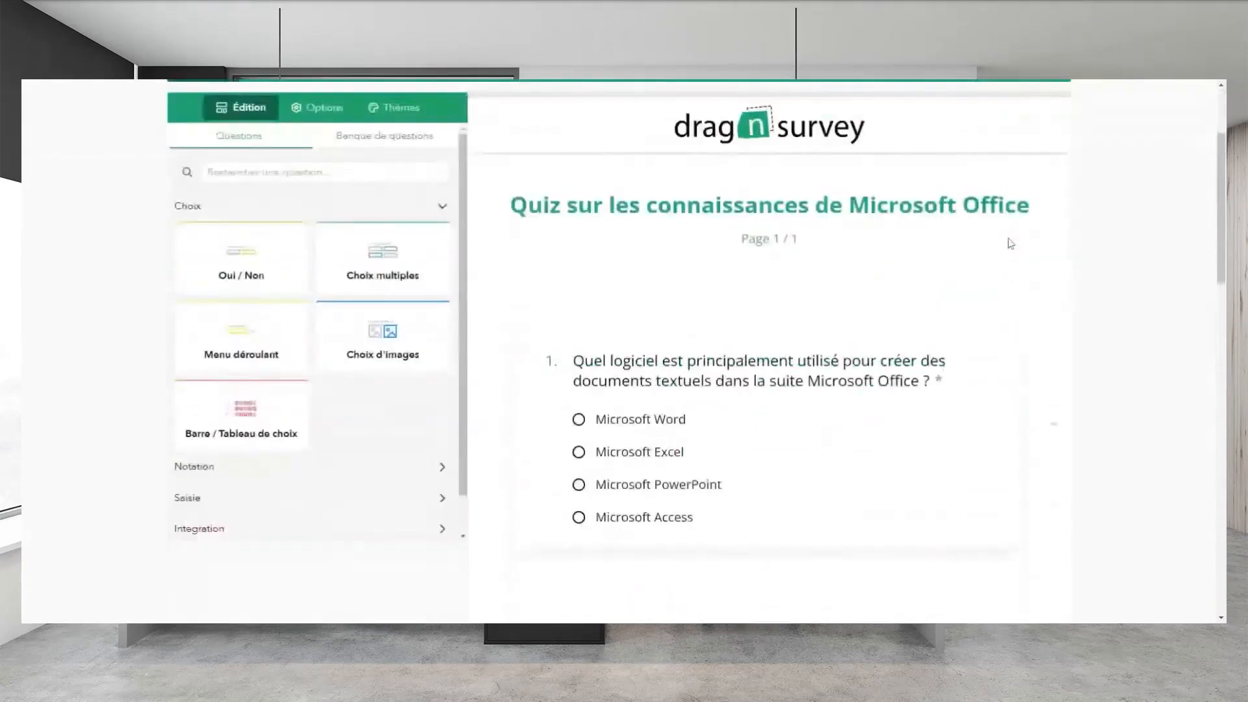
scroll(1011, 244, "up", 3)
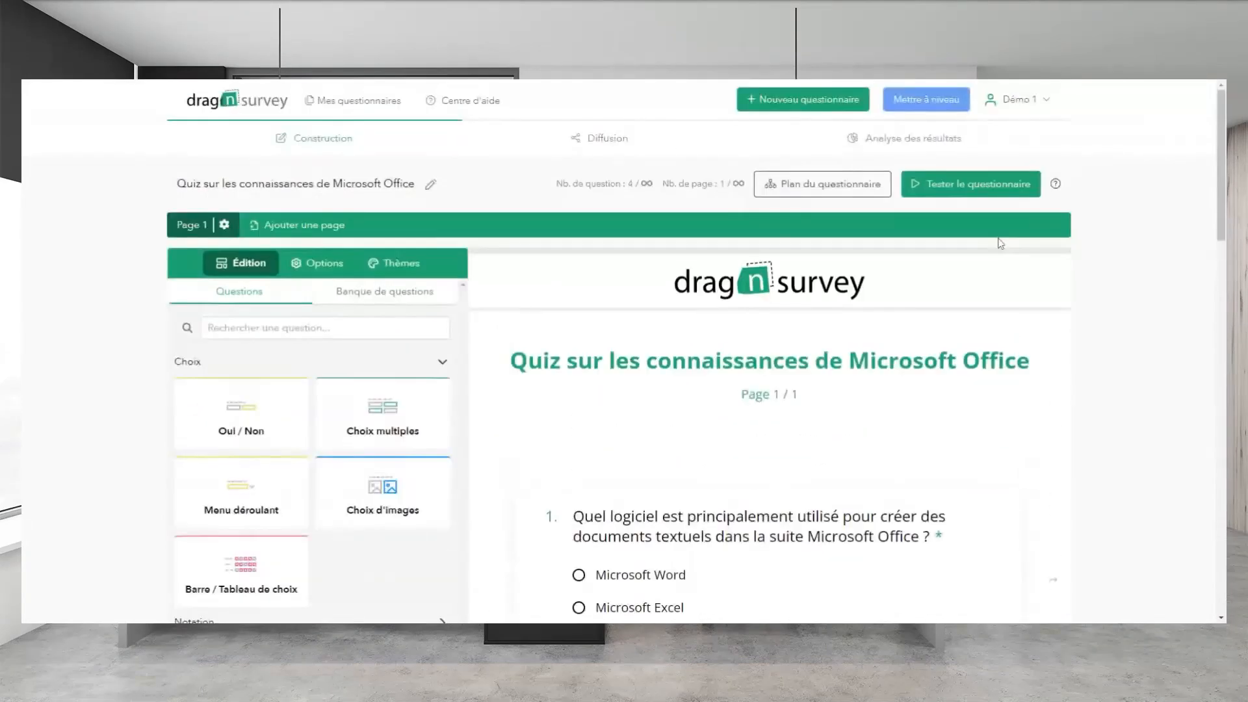
Step: Open the quiz results' default report, analysed by respondent, and display respondent 8's individual sheet
left_click(900, 139)
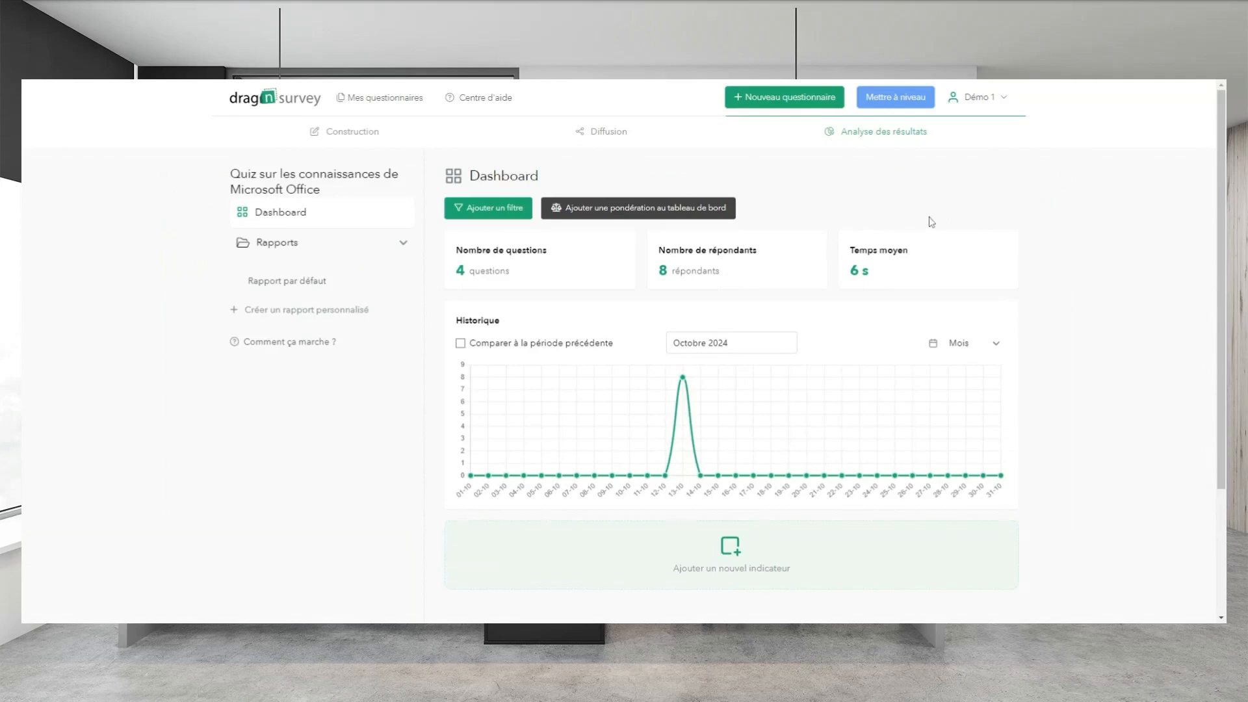
left_click(311, 286)
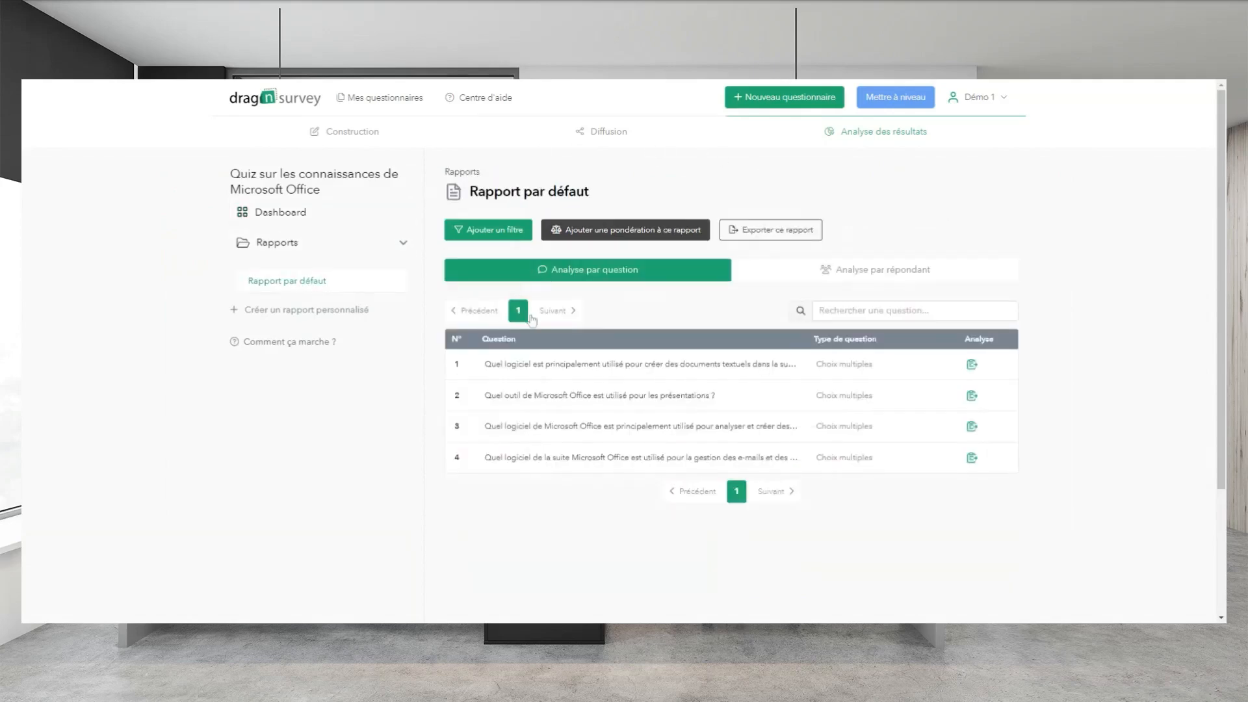
left_click(858, 271)
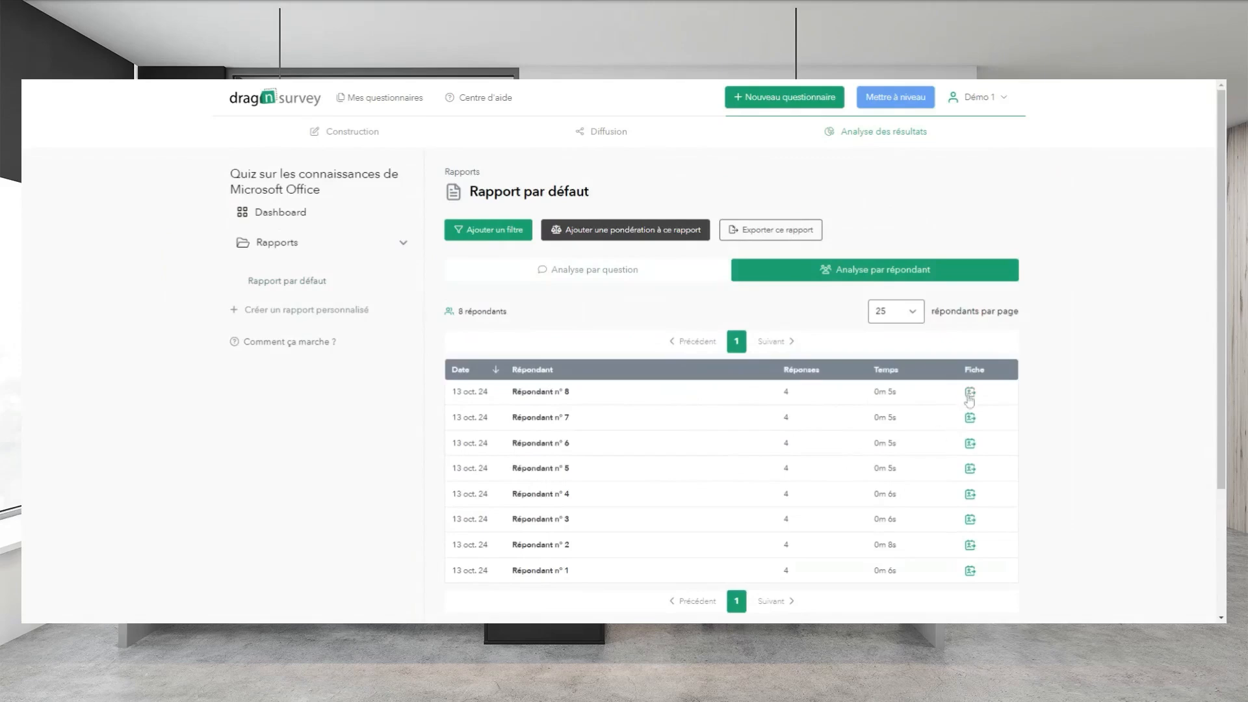
left_click(970, 393)
Step: Delete the existing counter radar chart from respondent 8's sheet and look over the remaining answers
scroll(1076, 338, "down", 6)
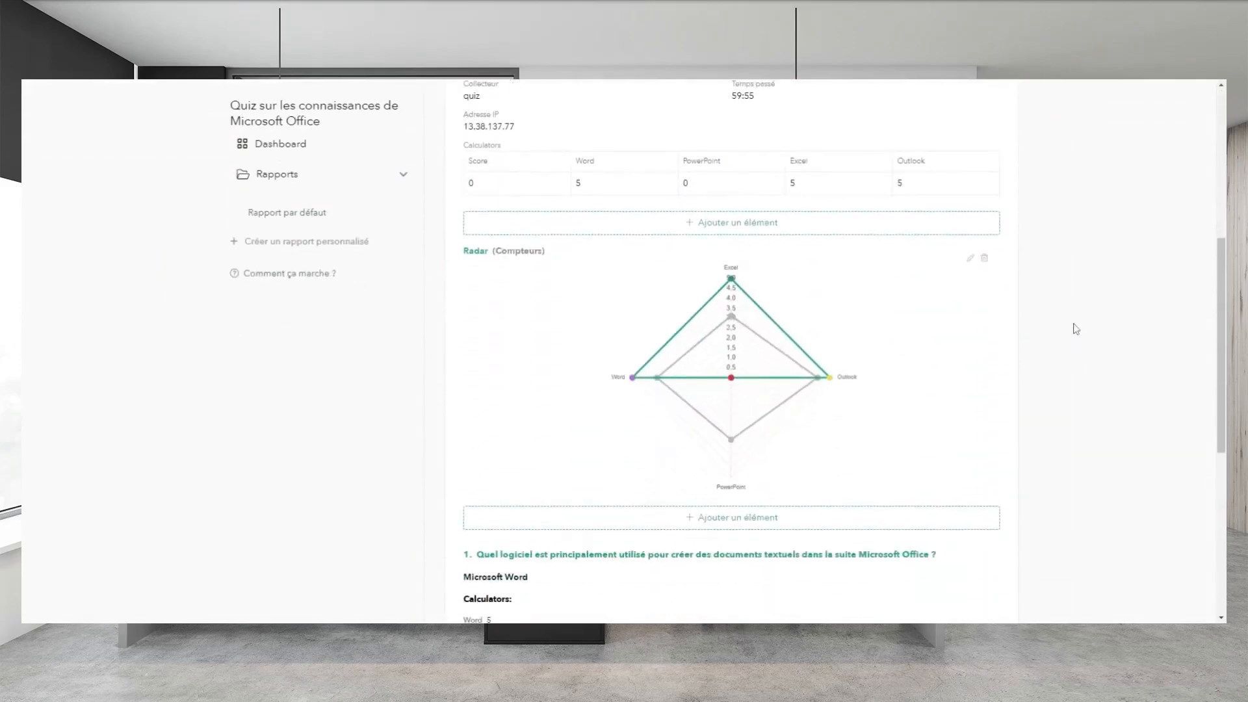
left_click(984, 258)
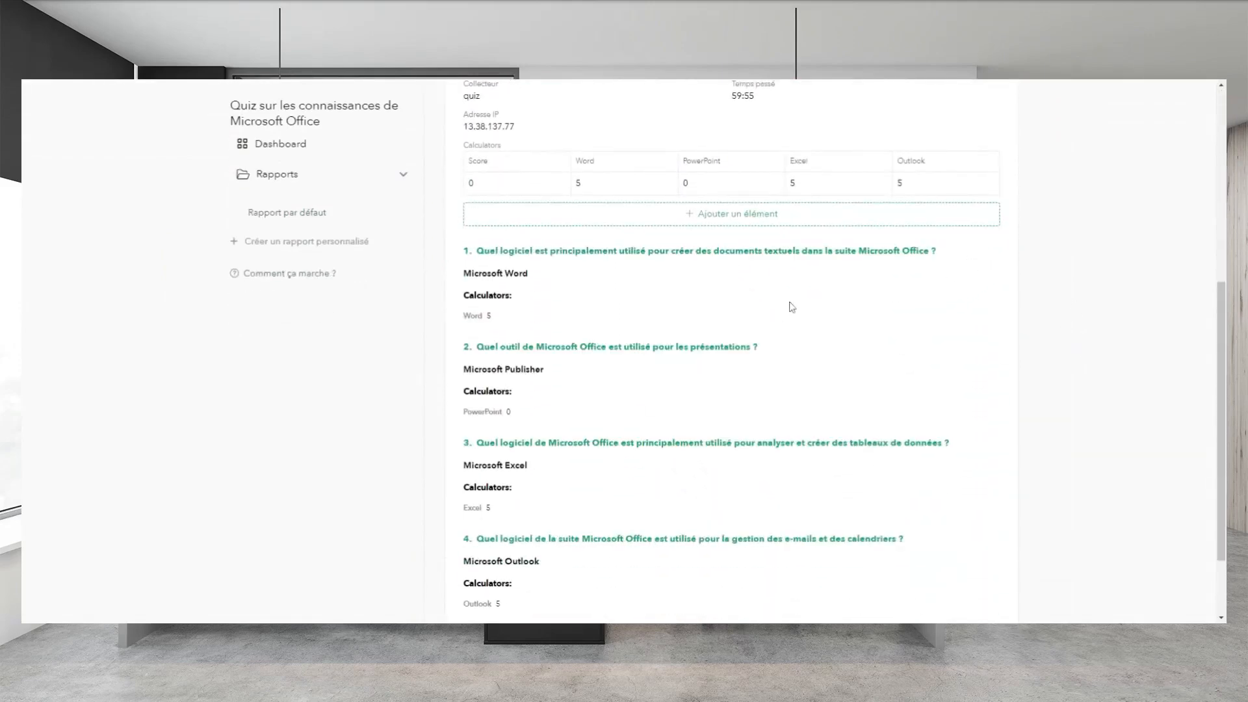
scroll(1014, 323, "up", 1)
scroll(1014, 323, "down", 3)
scroll(855, 345, "up", 4)
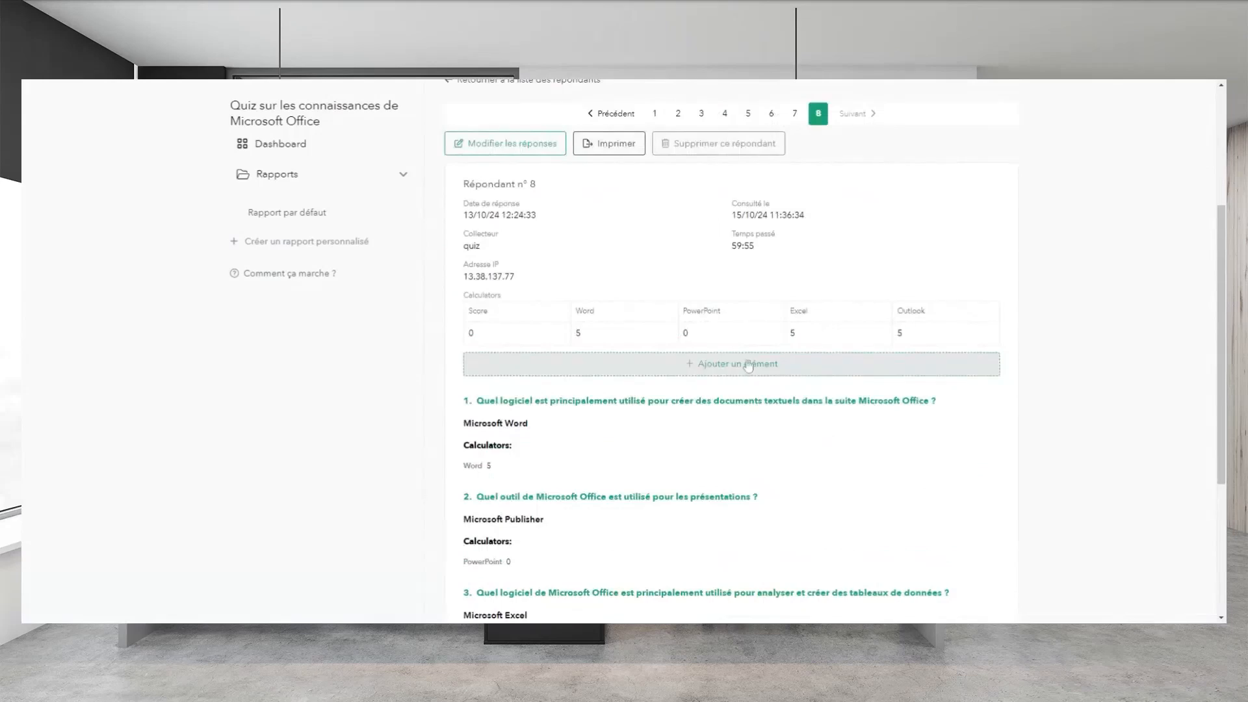
Step: Add a radar chart based on counters below the counter scores, excluding Score and comparing with the average
left_click(748, 366)
left_click(638, 195)
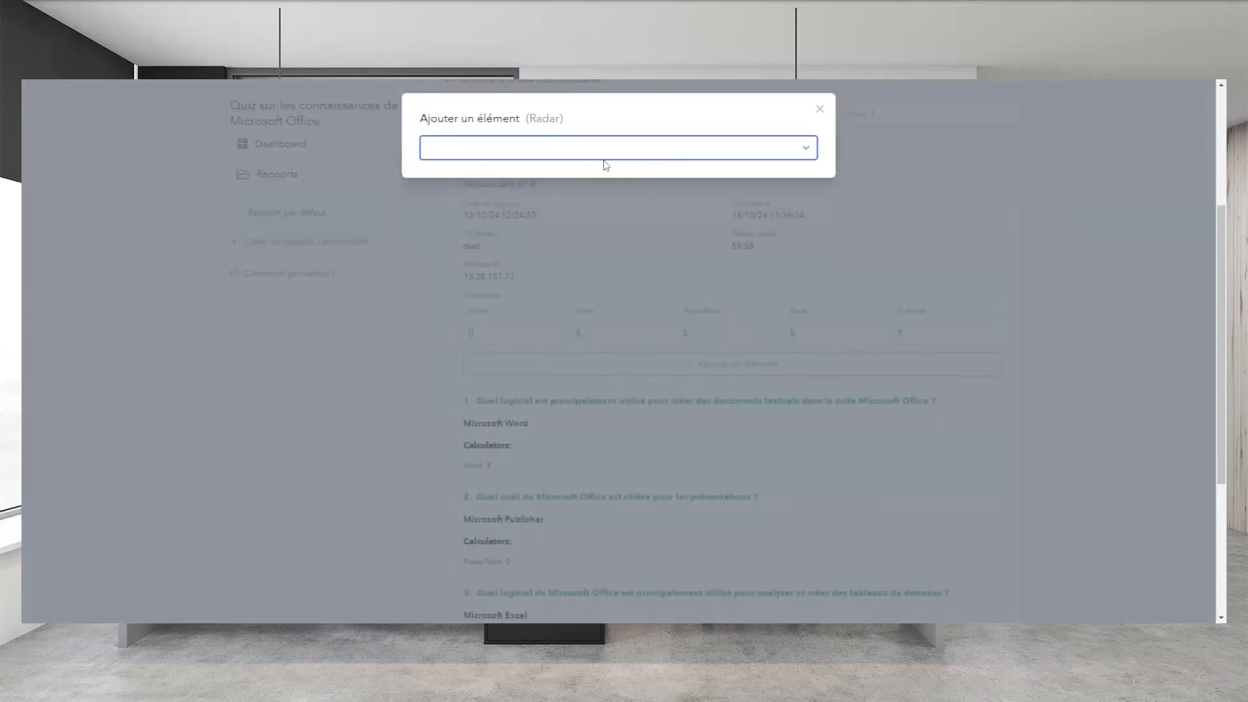
left_click(526, 207)
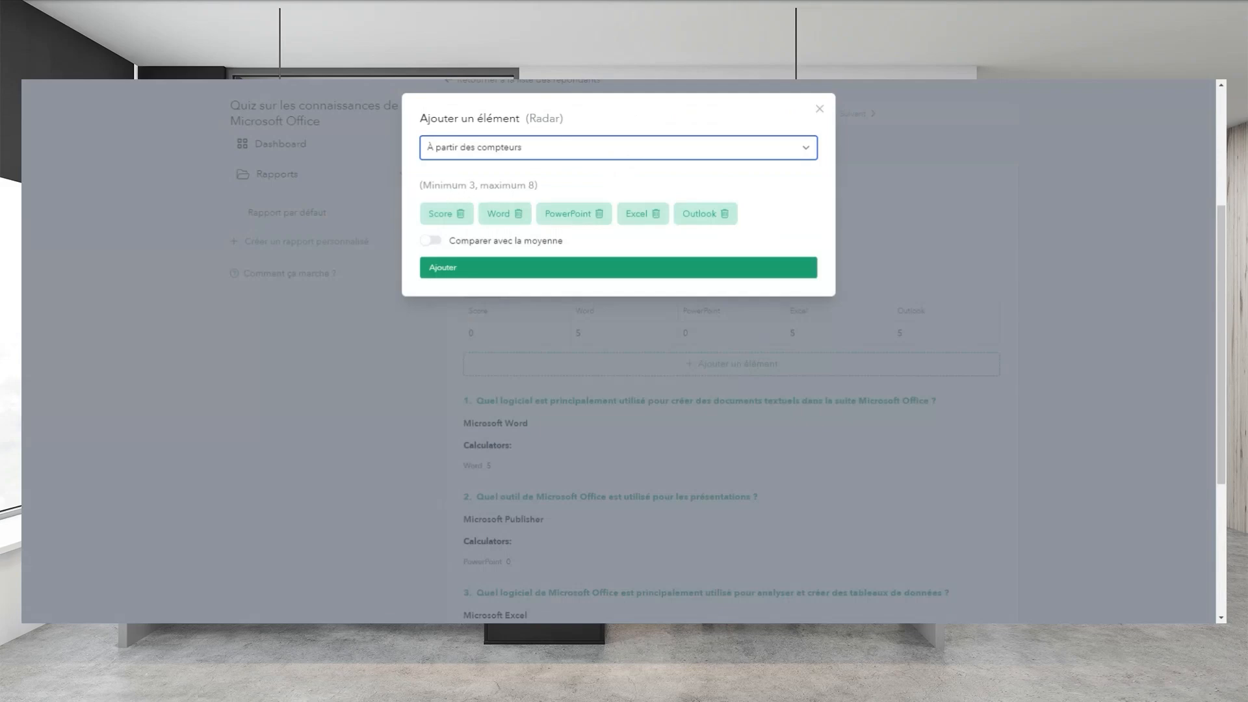
left_click(459, 216)
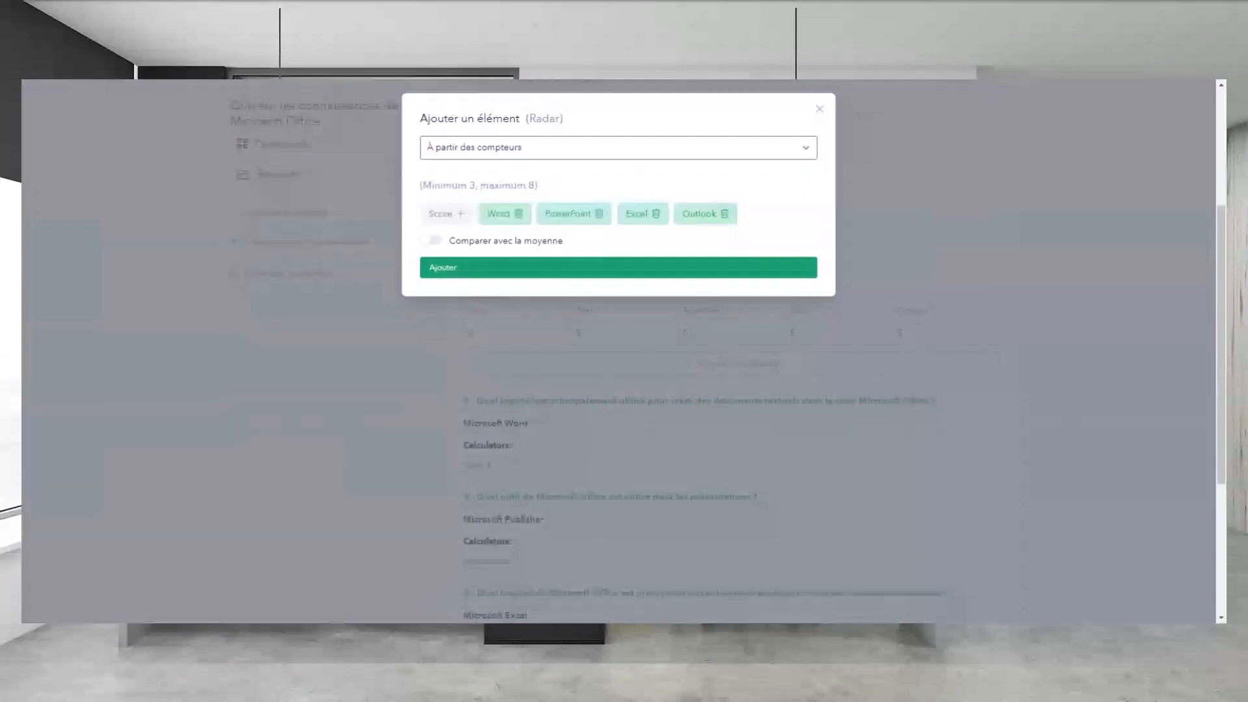
left_click(436, 242)
left_click(479, 269)
Step: Examine respondent 8's radar chart and the counter points per answer, then return to the sheet's print option
scroll(899, 268, "down", 3)
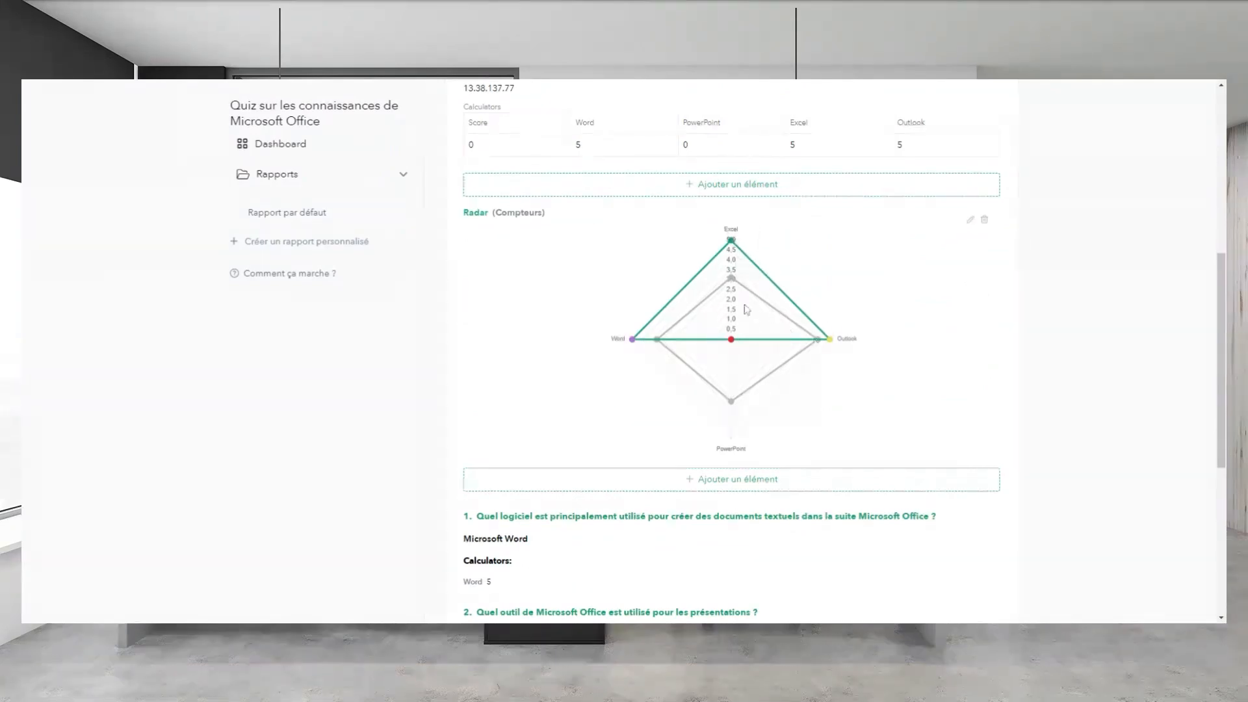
scroll(777, 302, "down", 4)
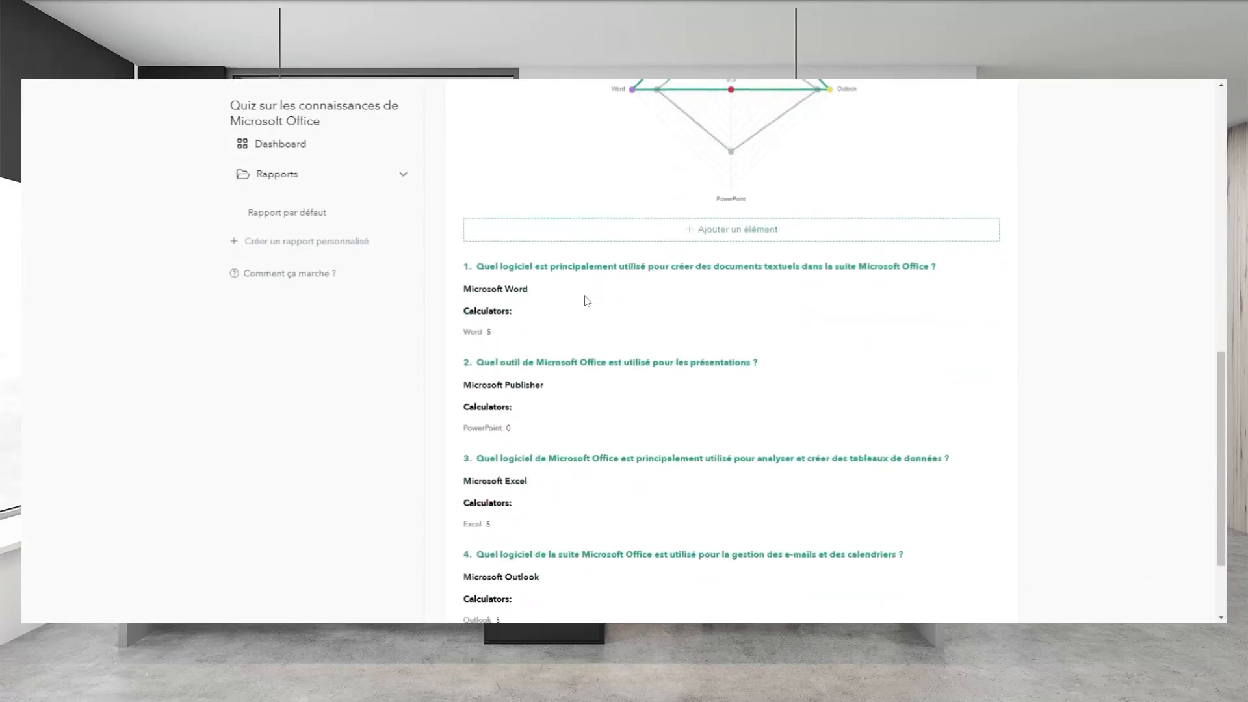
scroll(587, 301, "down", 2)
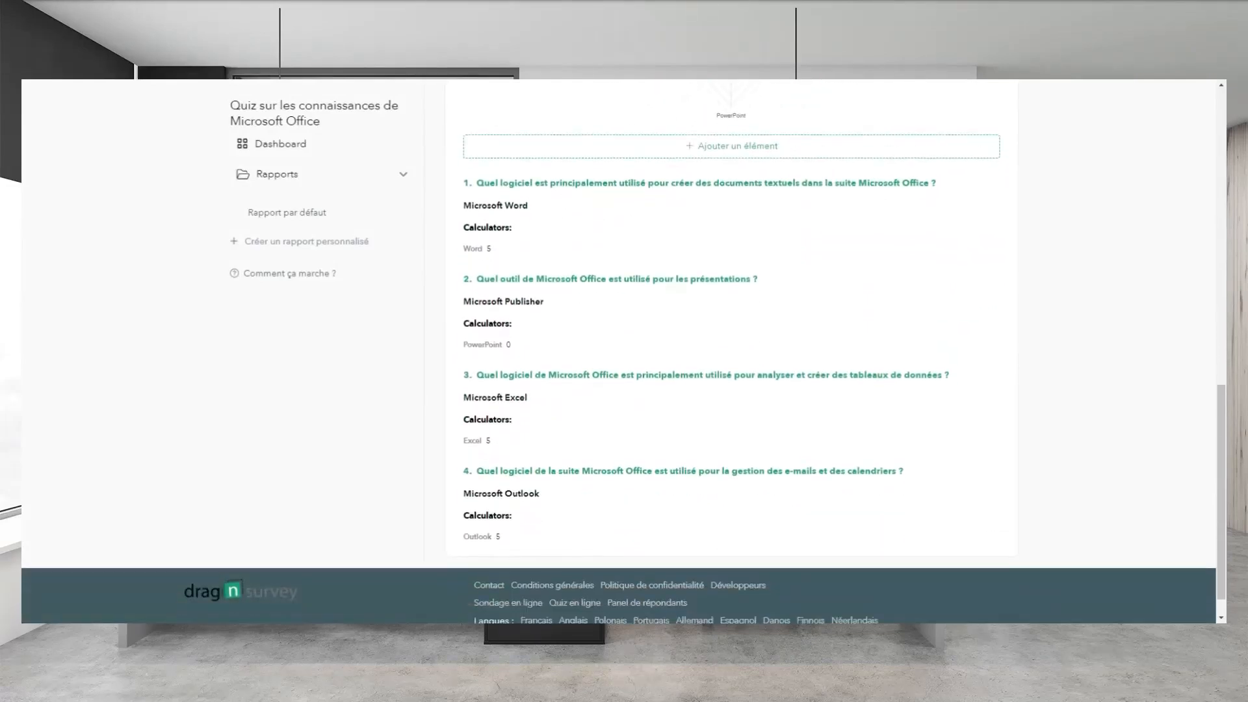
scroll(596, 392, "up", 6)
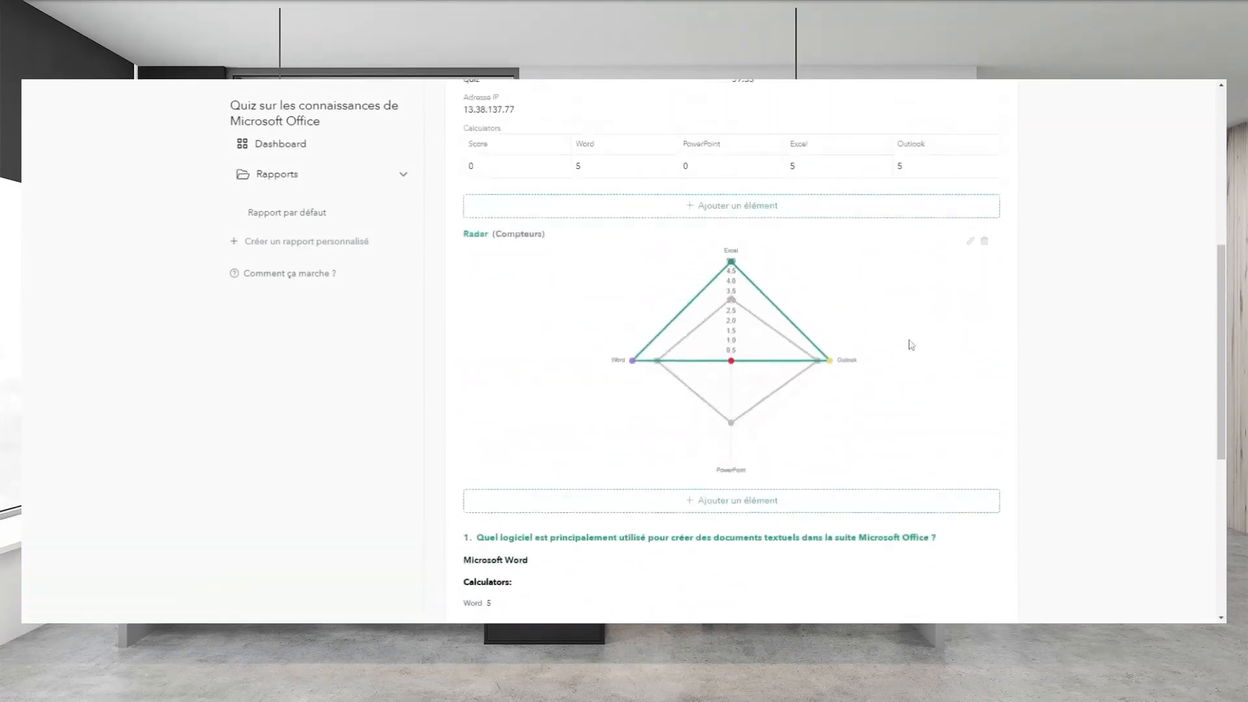
scroll(912, 345, "up", 5)
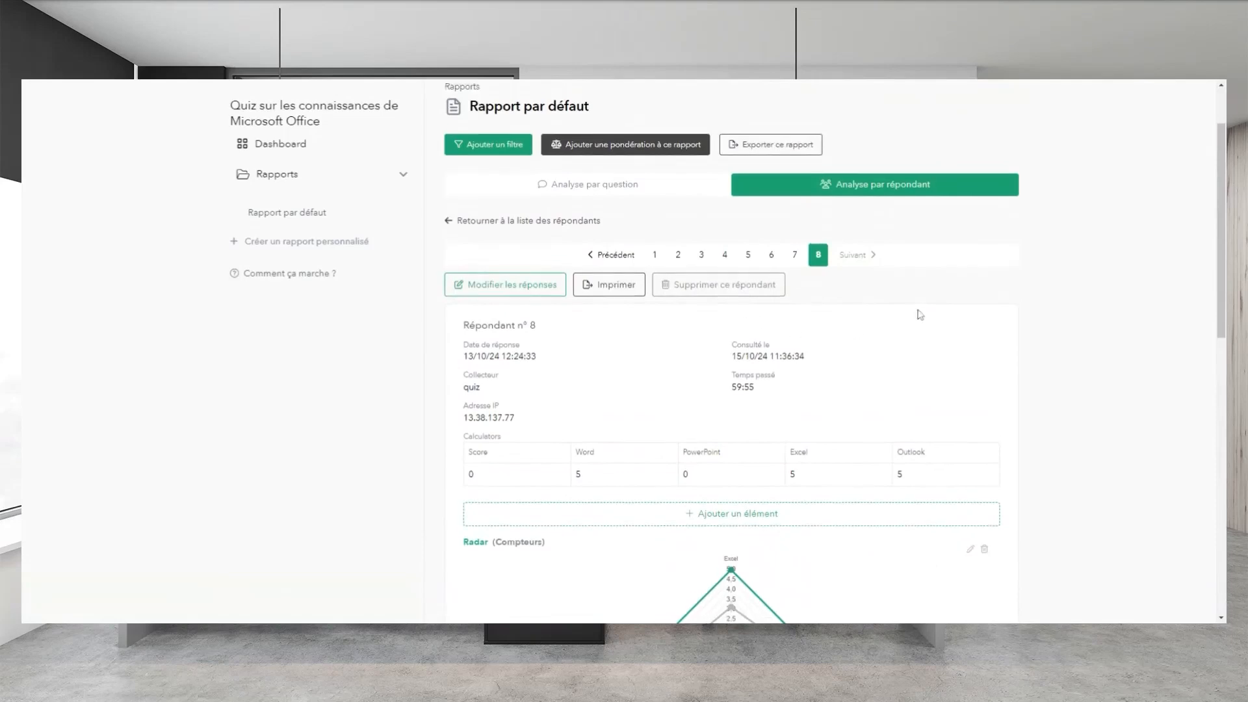
scroll(919, 315, "up", 2)
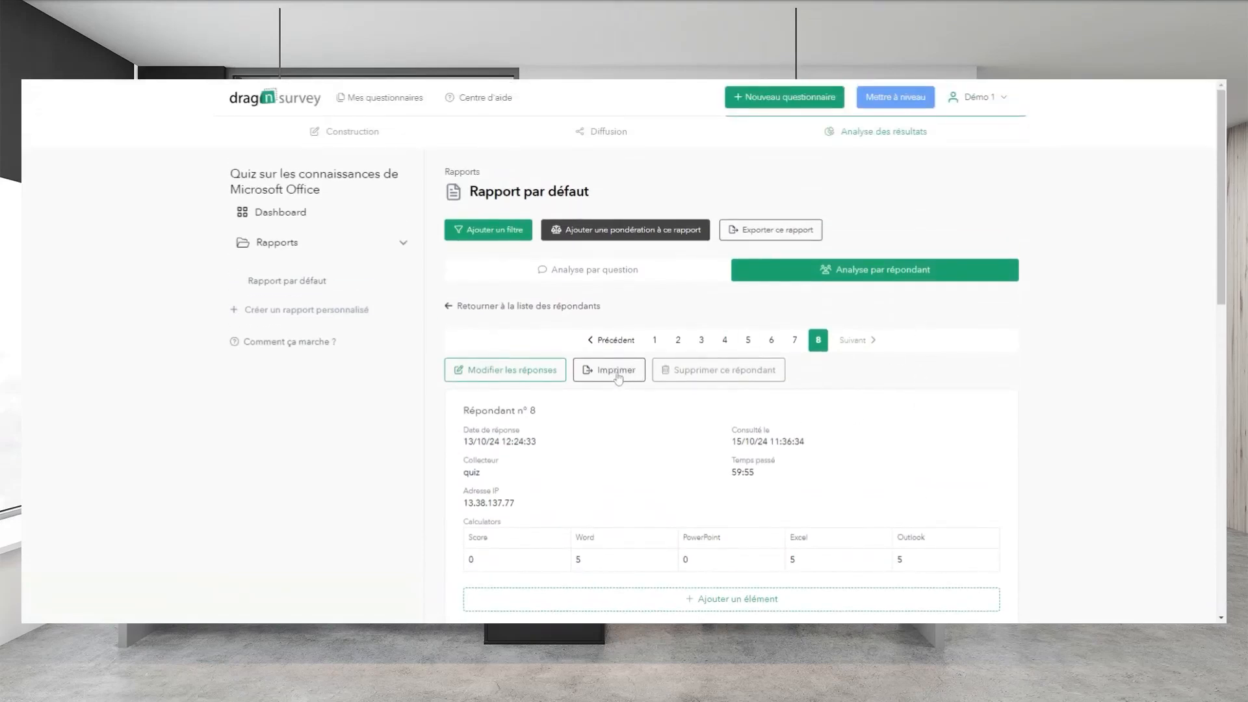